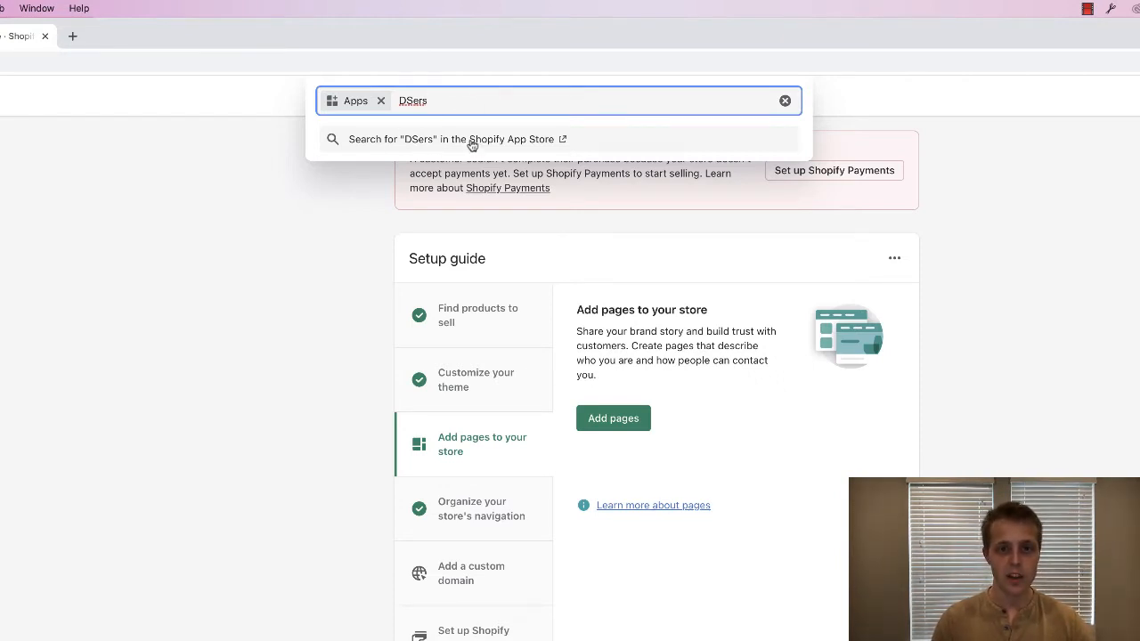
- Install the DSers-AliExpress Dropshipping app from the Shopify App Store and bind the store to the suggested DSers account
click(514, 145)
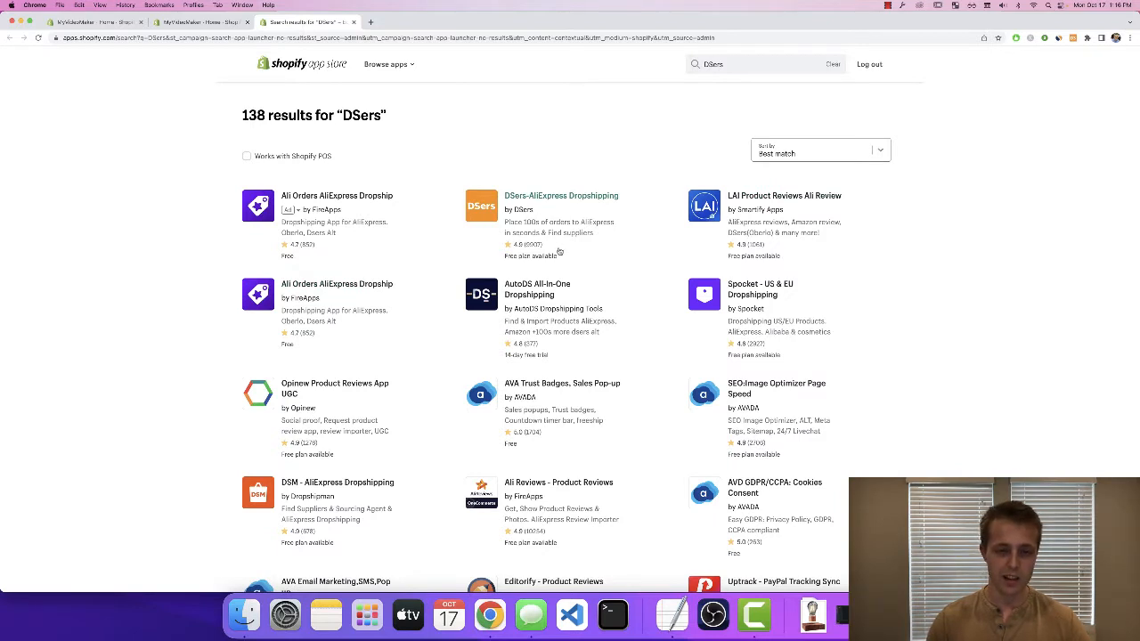
click(557, 195)
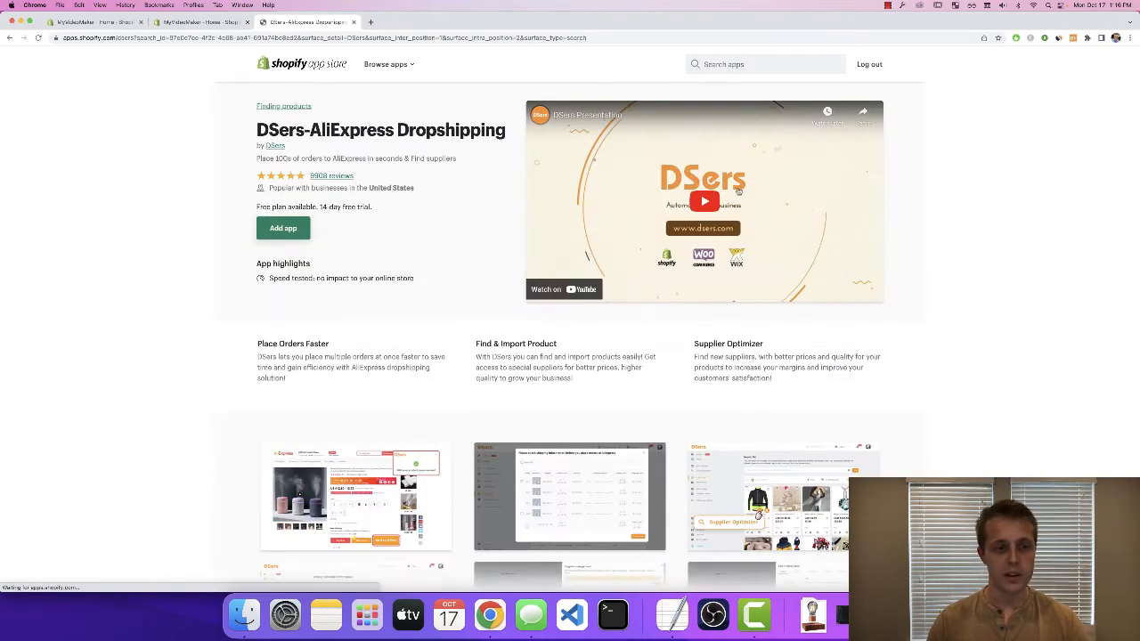
click(281, 229)
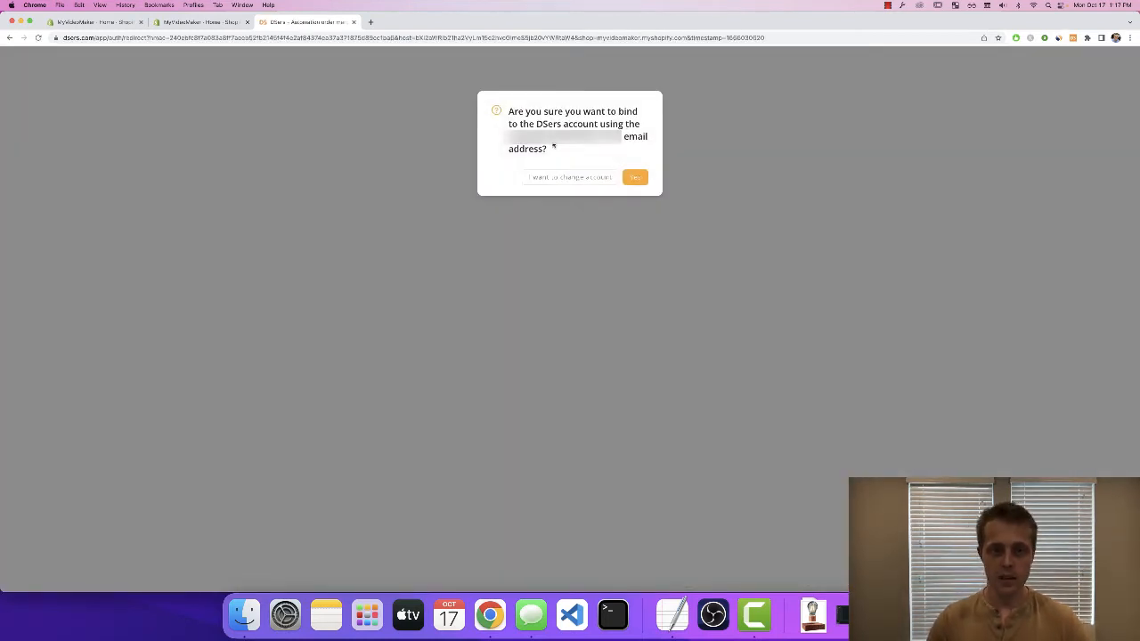
click(642, 178)
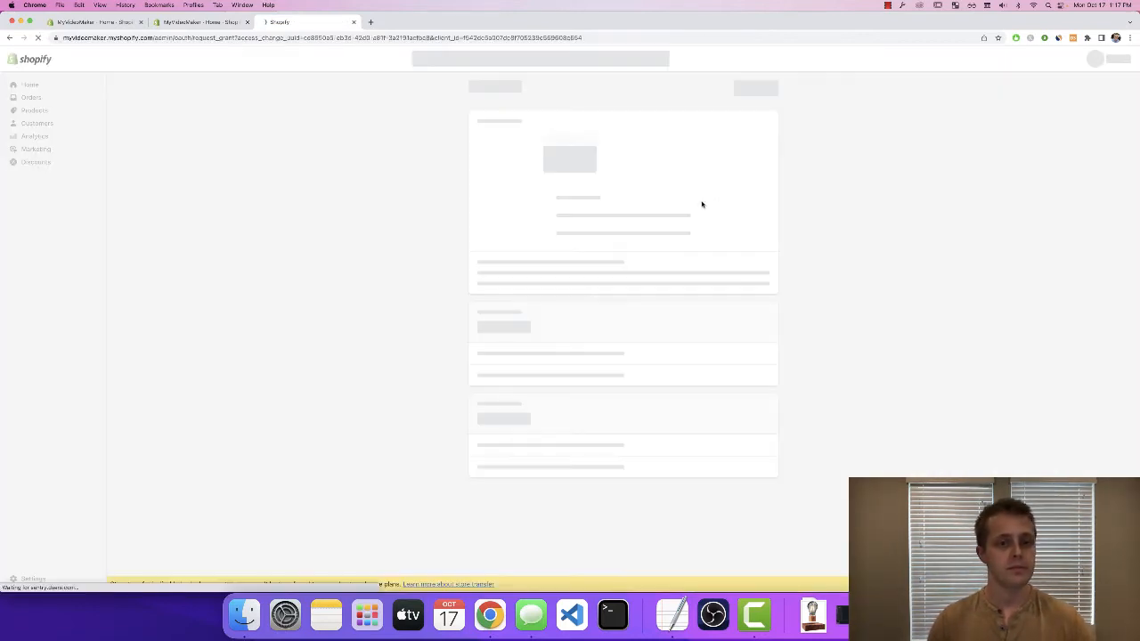
click(746, 88)
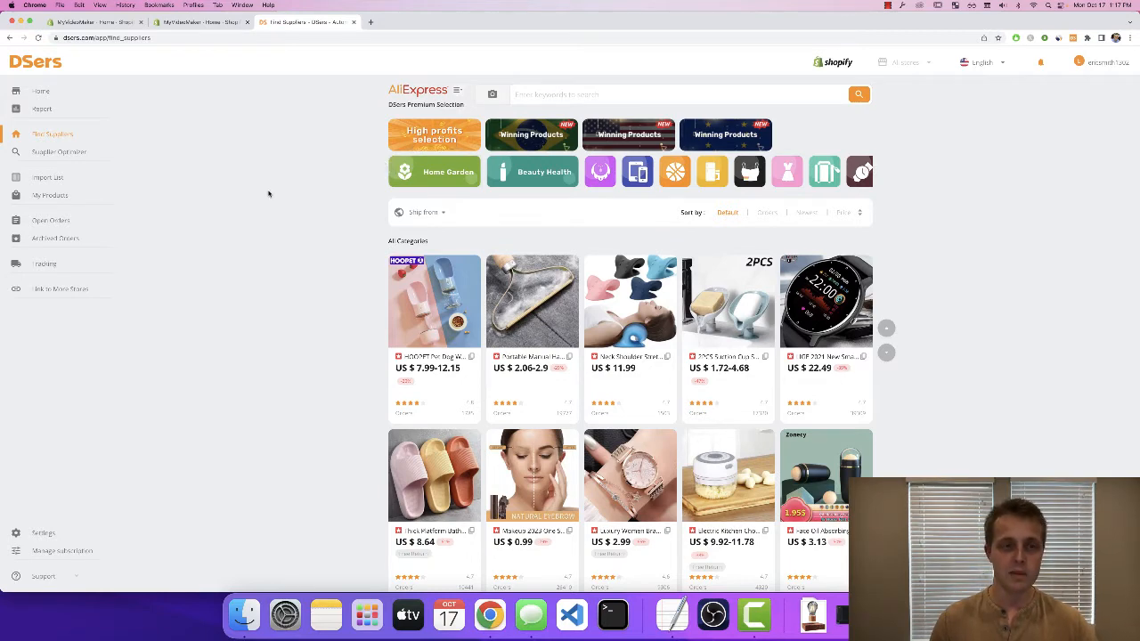
- Search Google for "tiktokmademebuyit" in a new browser tab and open the #TikTokMadeMeBuyIt hashtag page on TikTok
click(370, 22)
text(google.com)
key(Return)
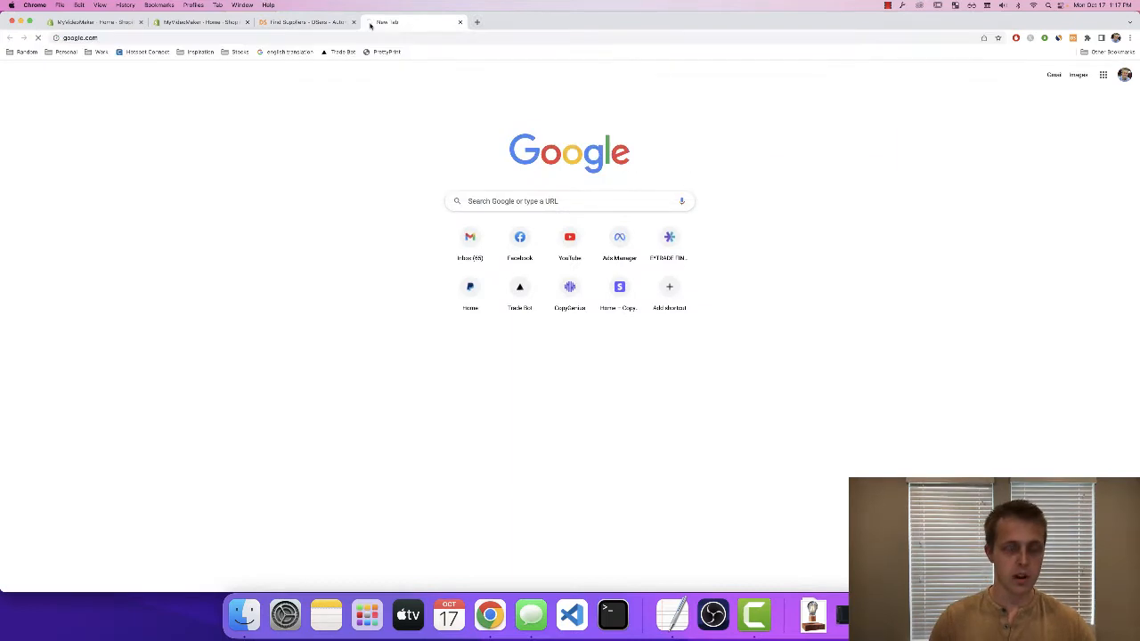
text(tiktok)
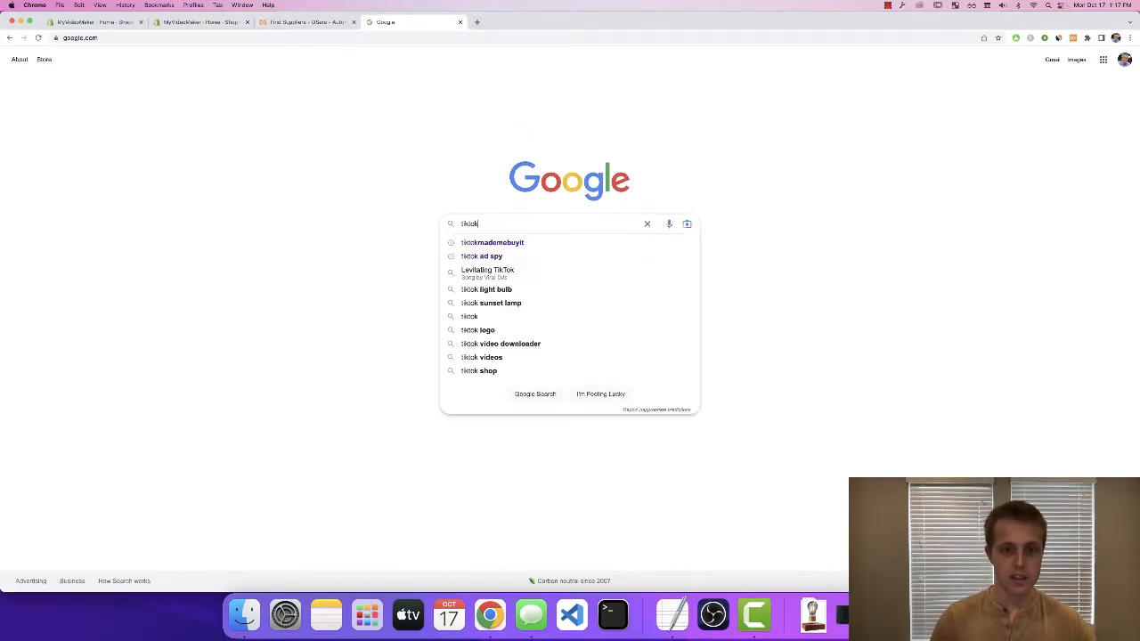
click(532, 242)
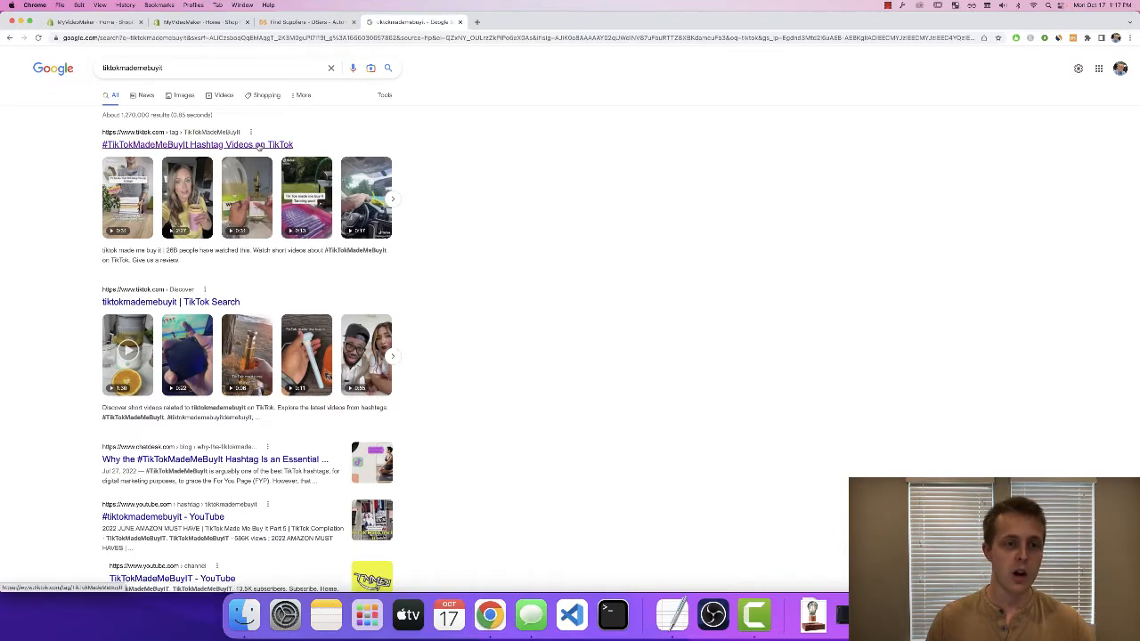
click(258, 144)
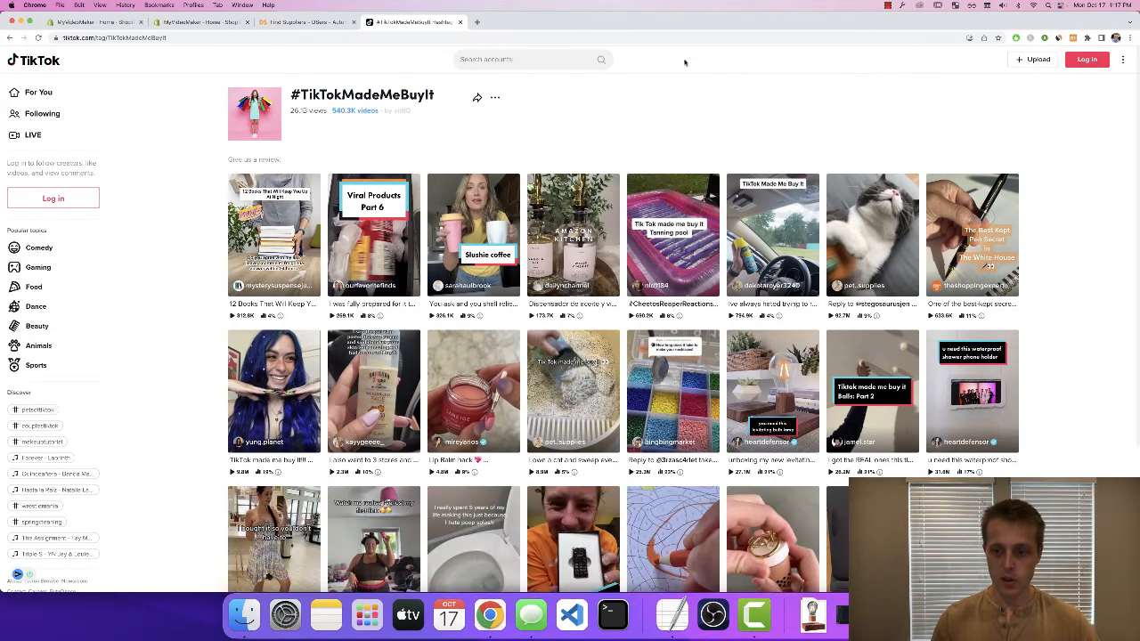
- Browse the hashtag's videos for product ideas, then play and pause the levitating light bulb video
scroll(1050, 315, down, 5)
scroll(1063, 294, up, 5)
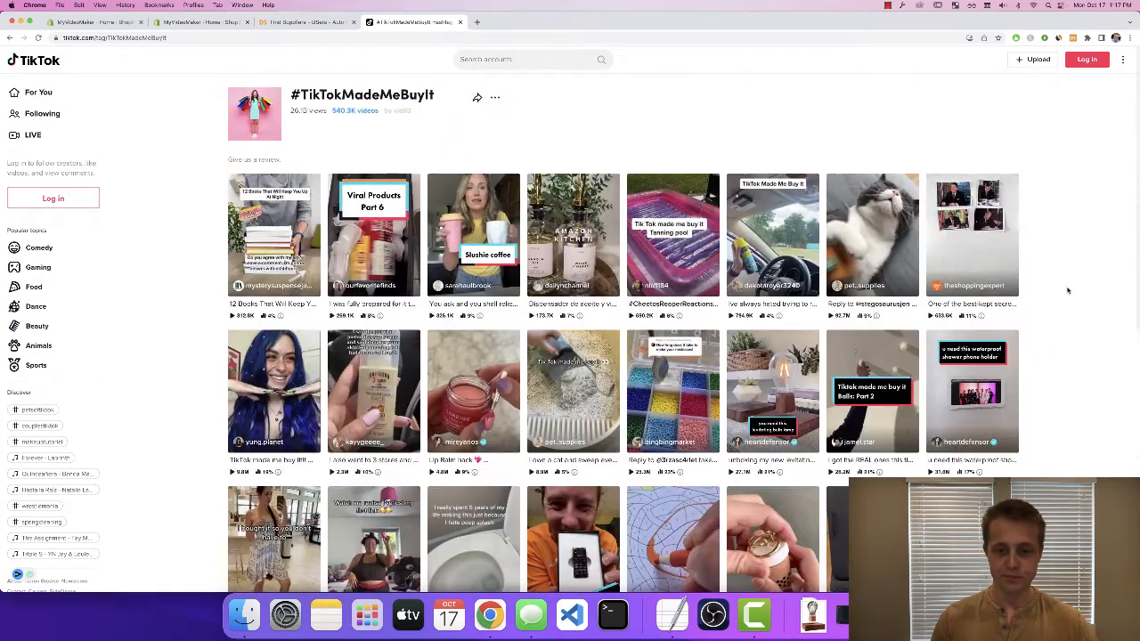
click(783, 392)
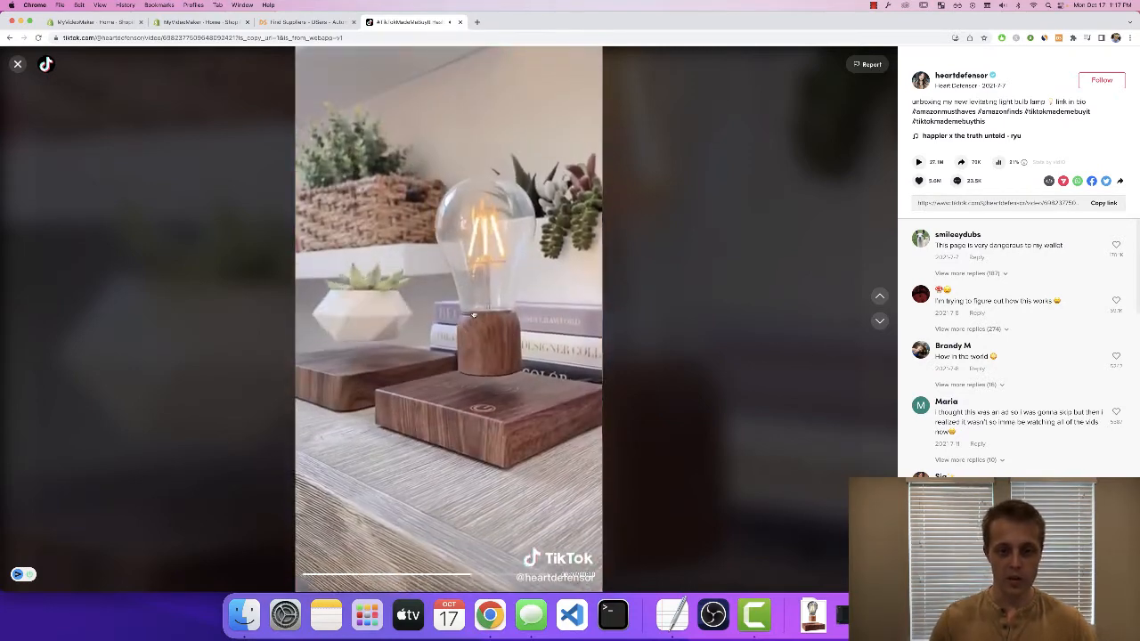
click(481, 335)
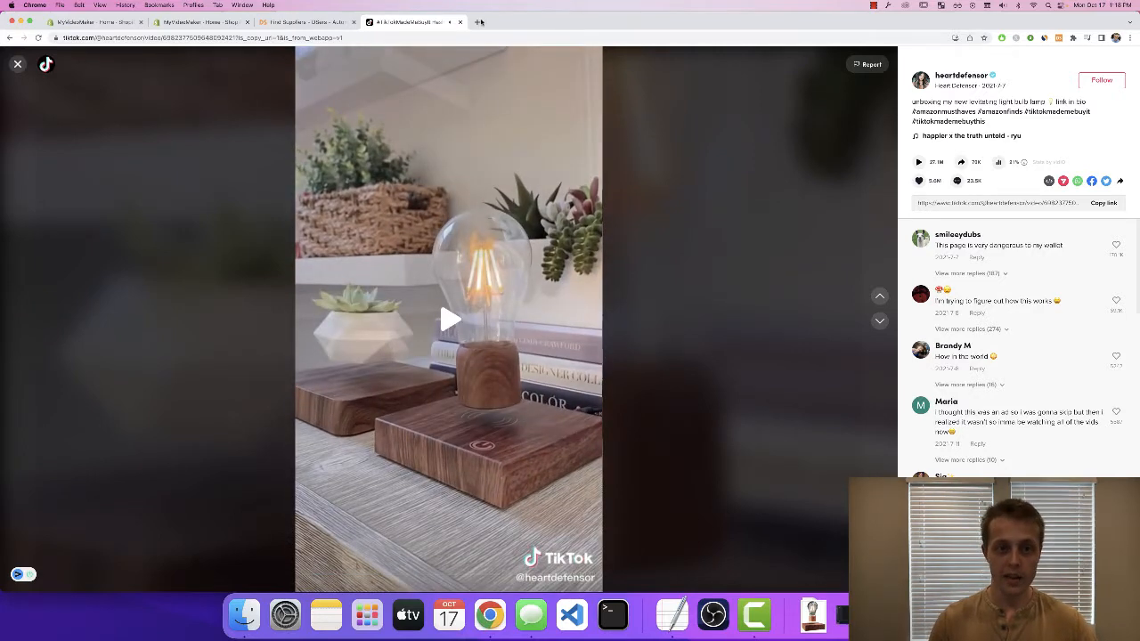
- Switch back to DSers and search its AliExpress supplier catalogue for "floating light bulb"
click(292, 23)
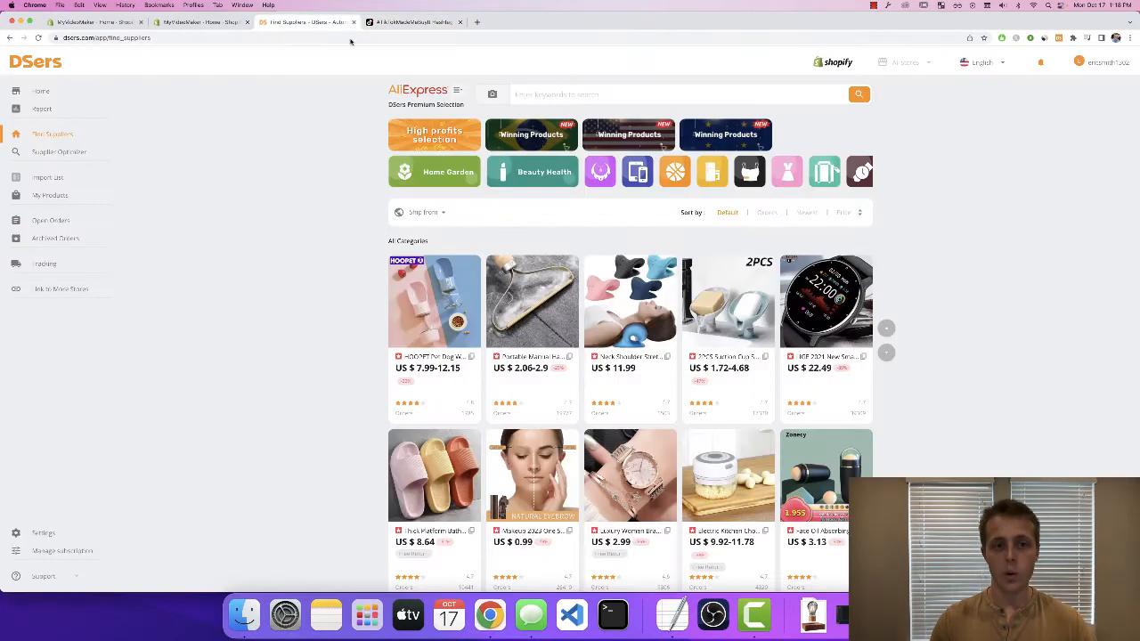
click(544, 96)
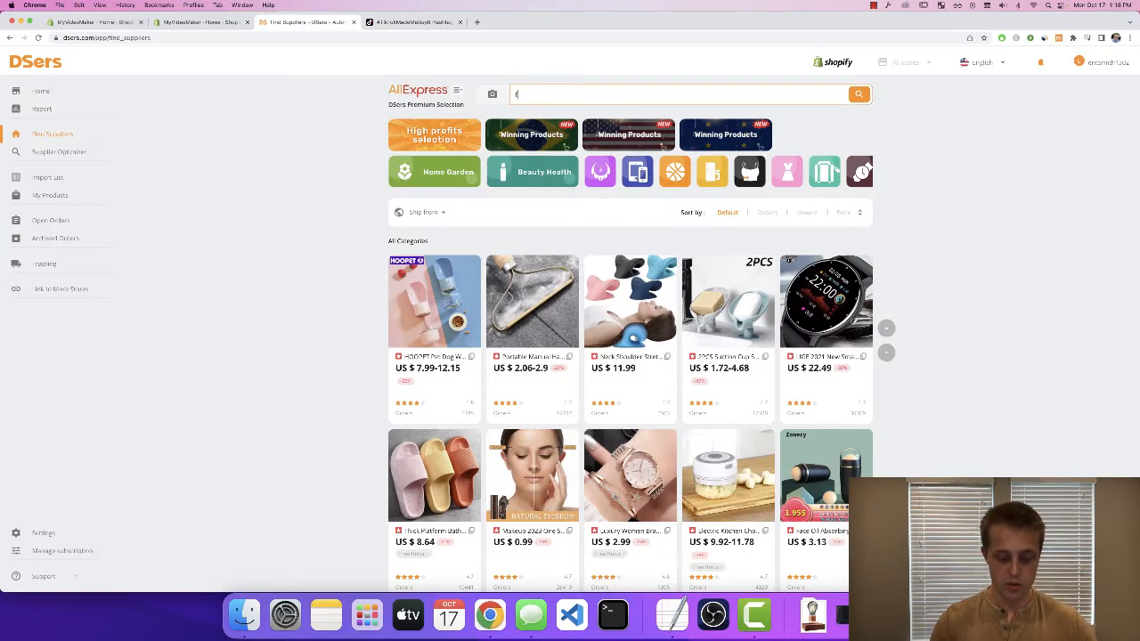
text(floating light)
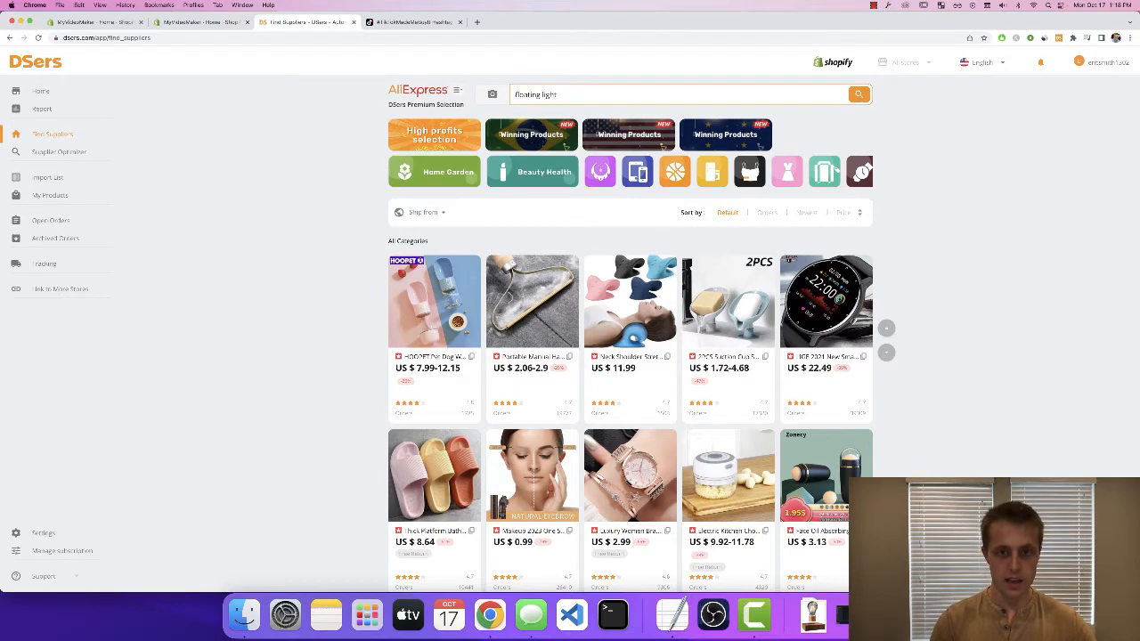
text( bulb)
click(860, 94)
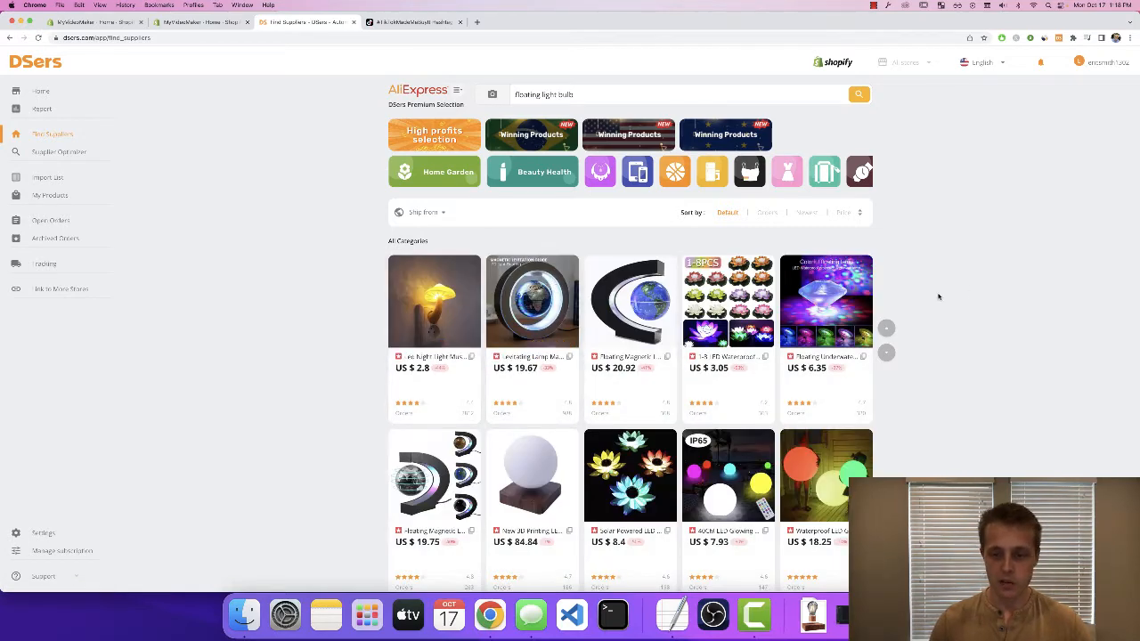
- Browse the supplier results, view the AliExpress listing of the US $84.99 magnetic levitation lamp, and return to DSers
scroll(850, 334, down, 5)
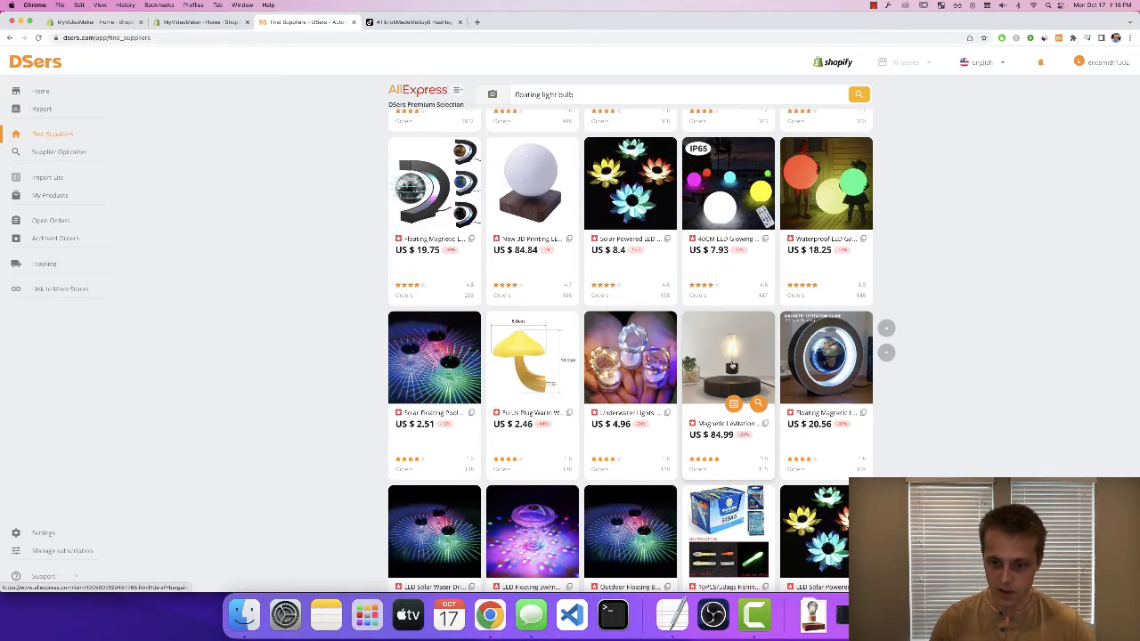
scroll(741, 368, down, 2)
scroll(742, 367, down, 3)
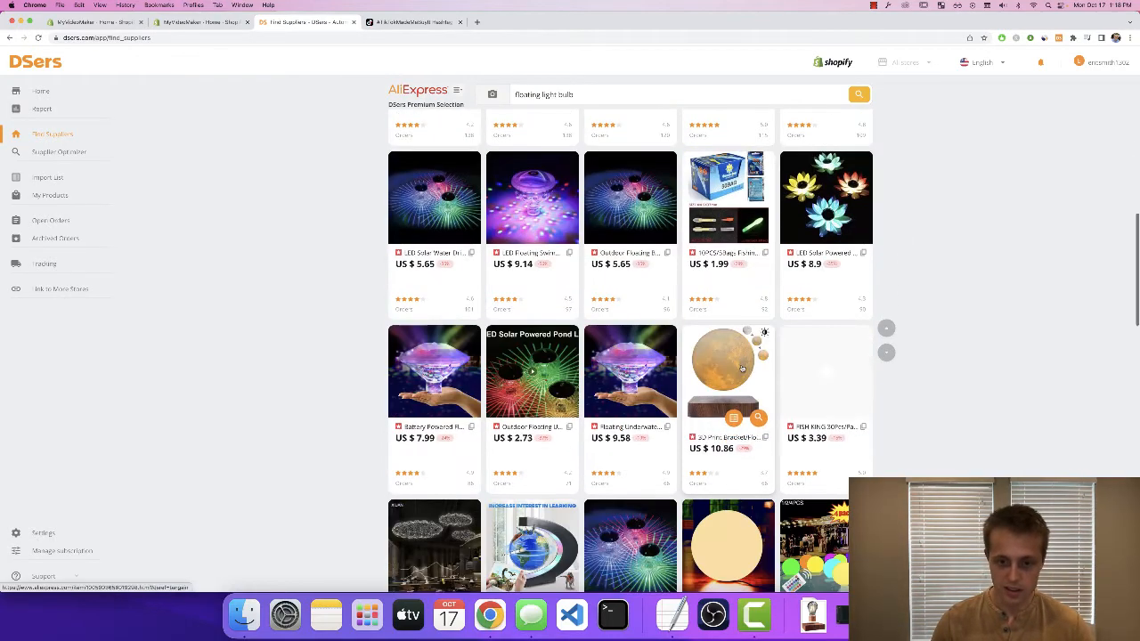
scroll(744, 348, up, 5)
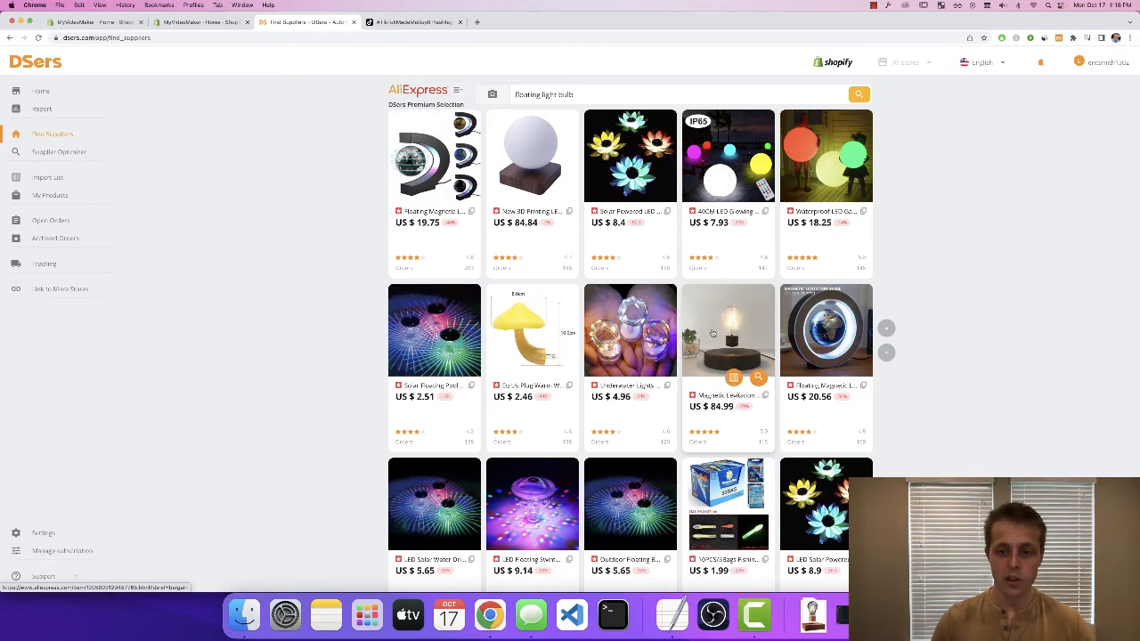
click(723, 333)
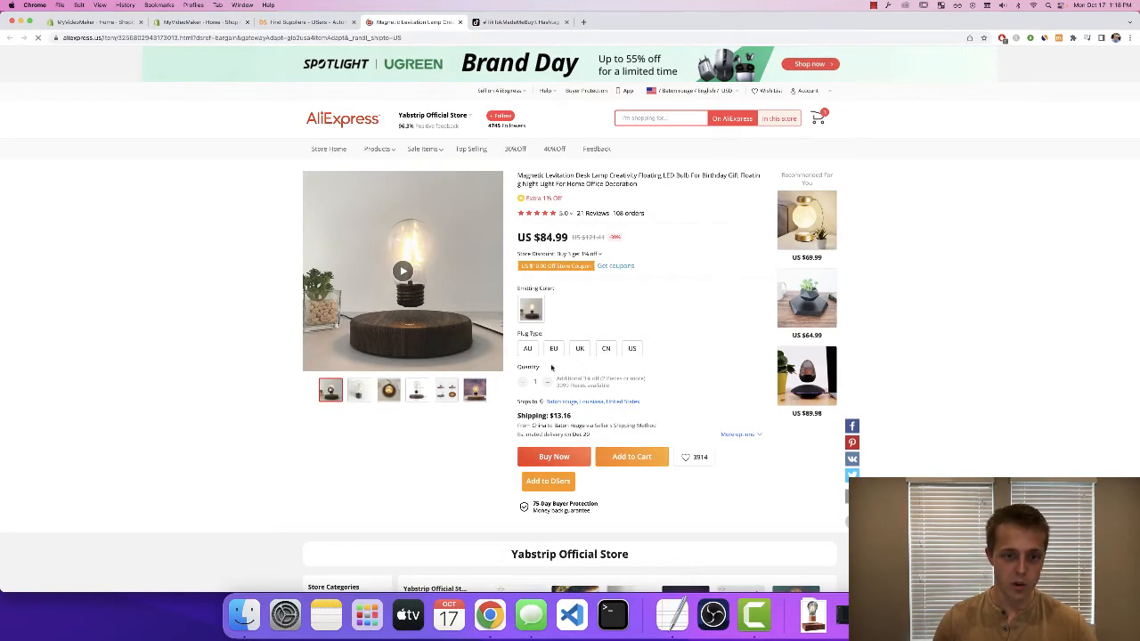
click(346, 25)
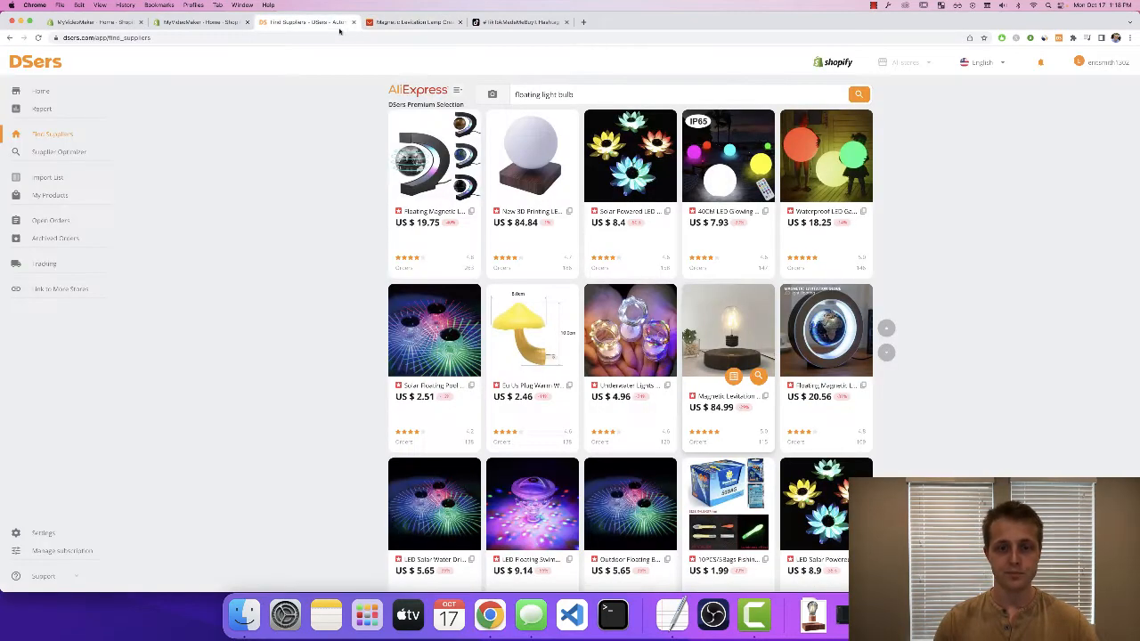
- Add the US $84.99 magnetic levitation lamp to the import list and open that list
mouse_move(738, 385)
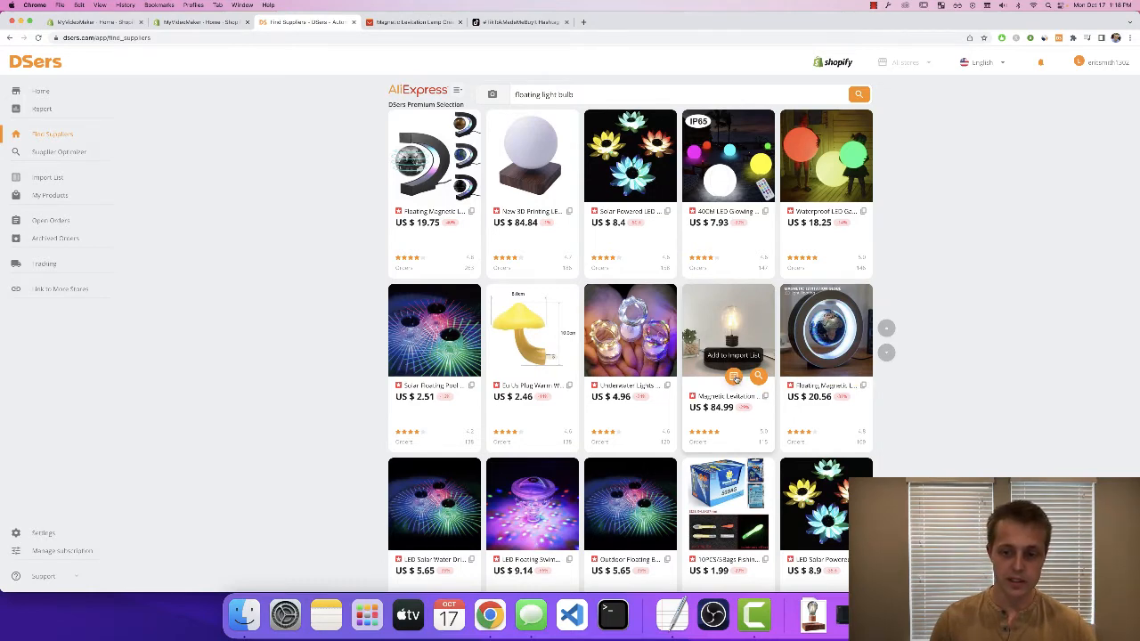
click(836, 385)
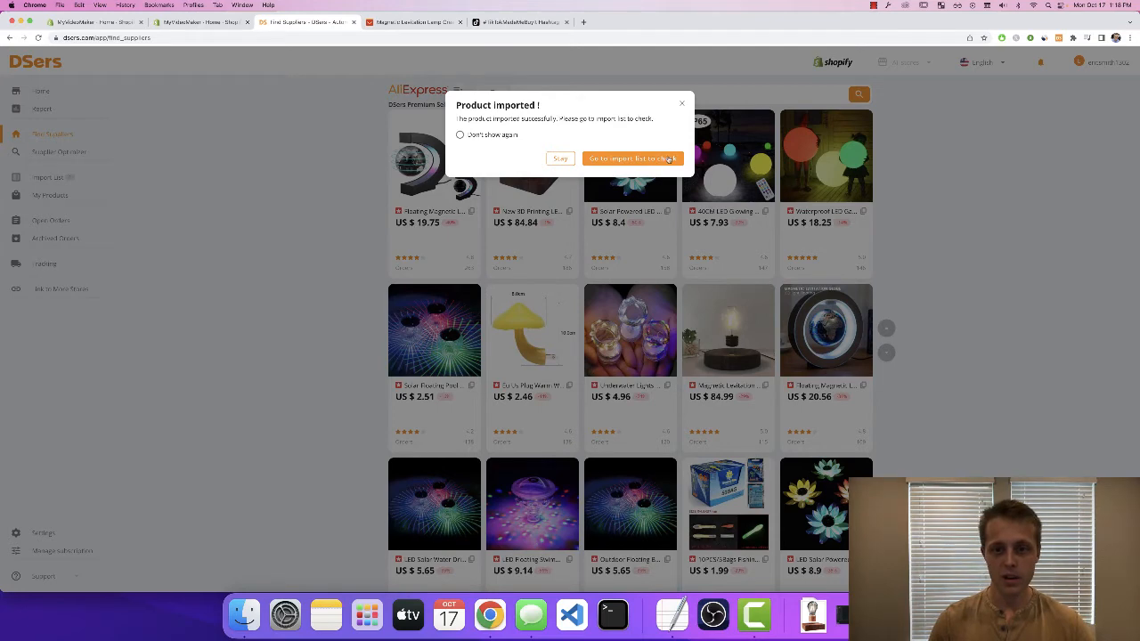
click(621, 161)
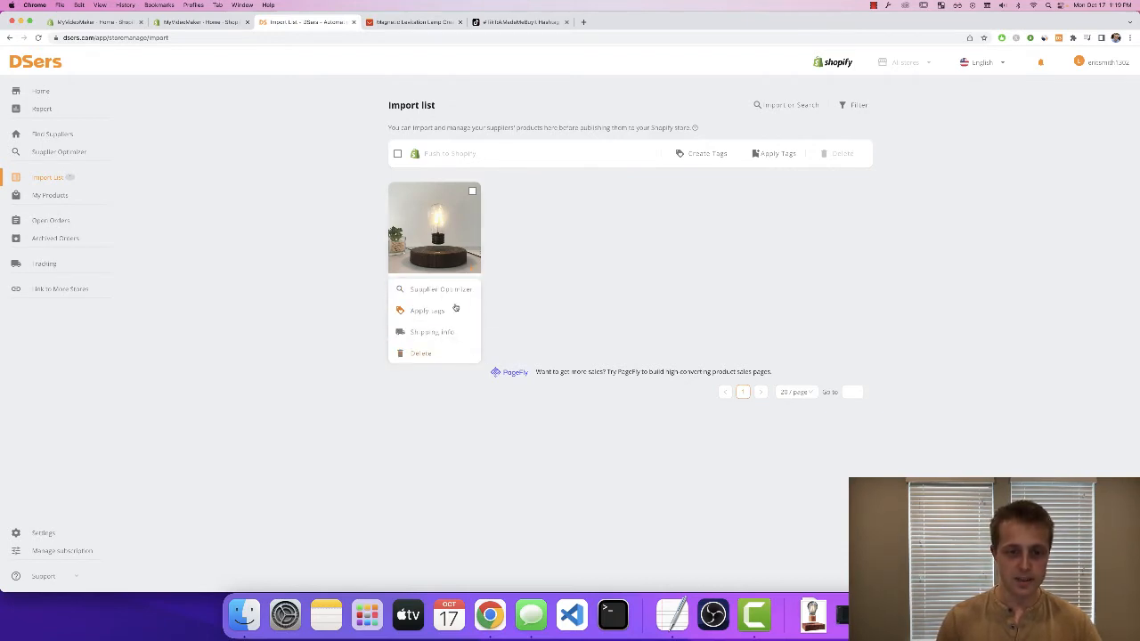
- Open the imported lamp's product details for editing and change its title to "The Levitating Light Bulb"
click(401, 354)
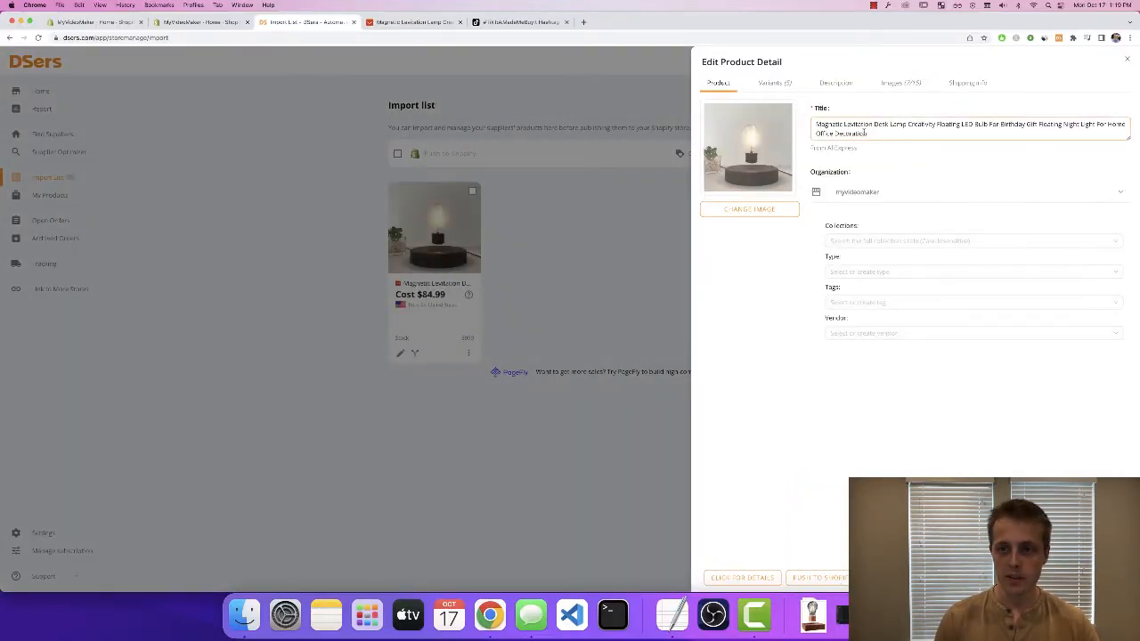
triple_click(872, 133)
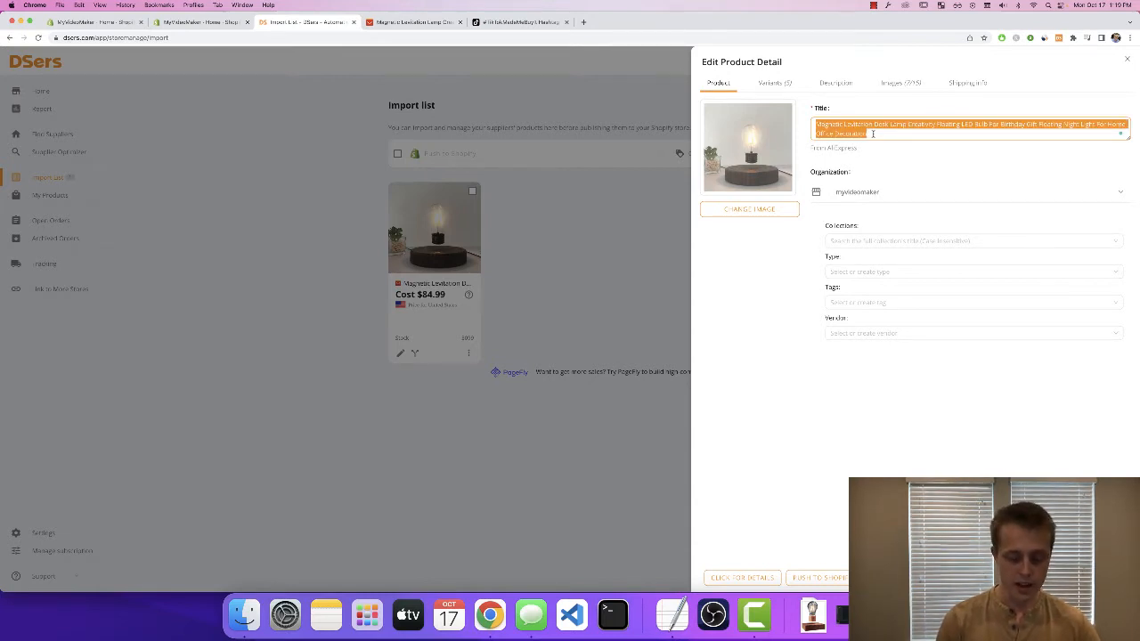
text(The Levitating Light Bulb)
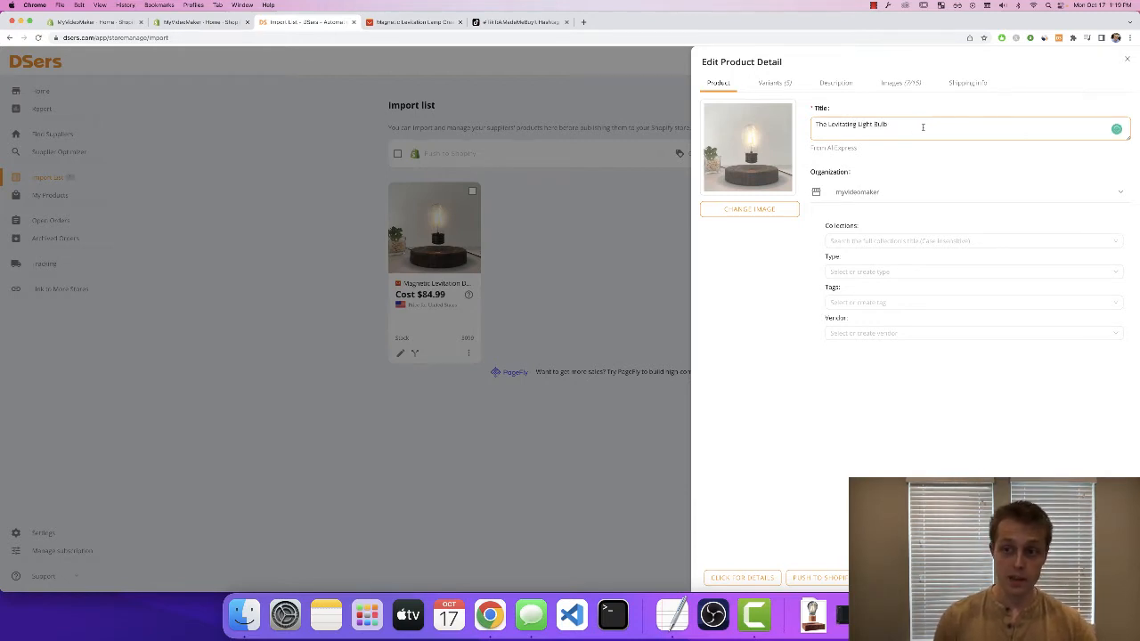
drag(922, 128, 746, 130)
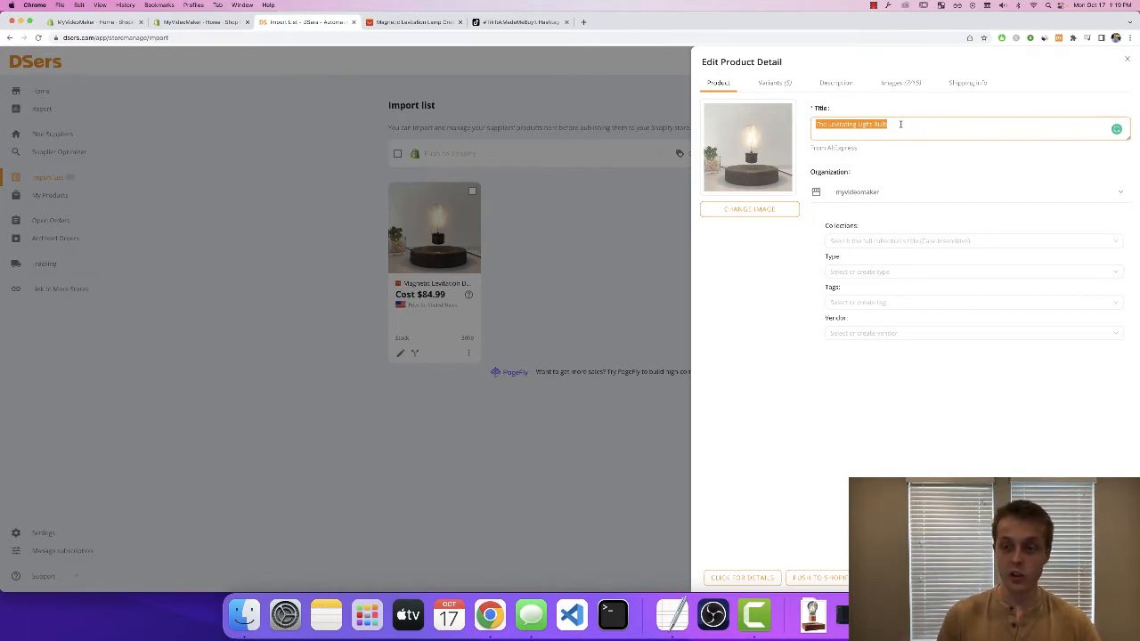
- Review the product description, examining the specifications list and the overview section
click(841, 83)
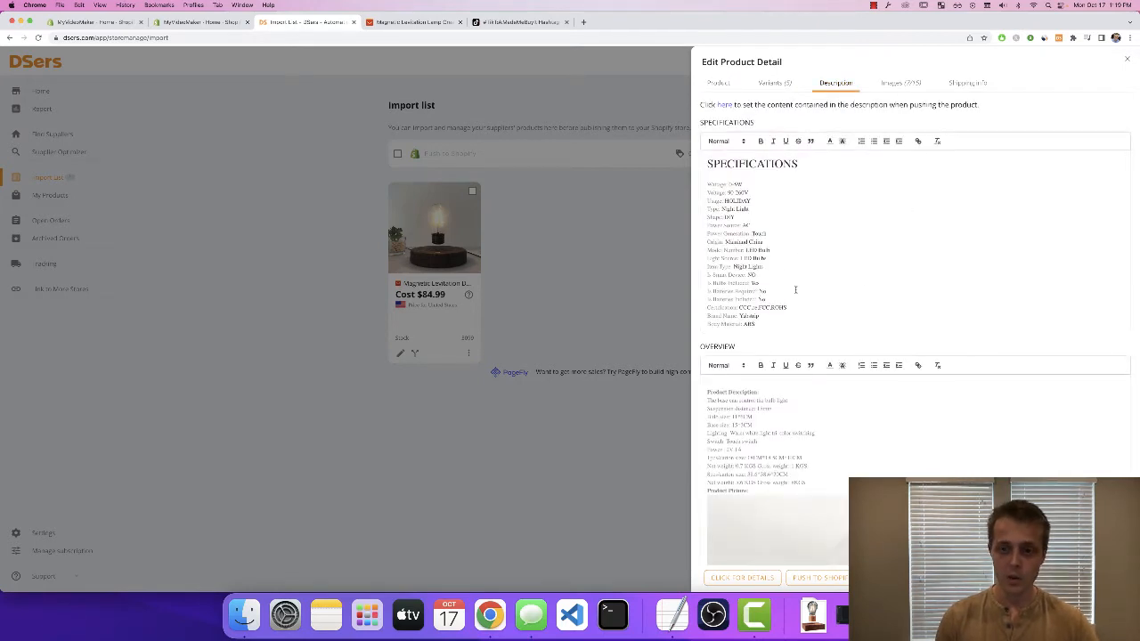
scroll(795, 289, down, 5)
scroll(795, 289, up, 5)
drag(768, 301, 710, 193)
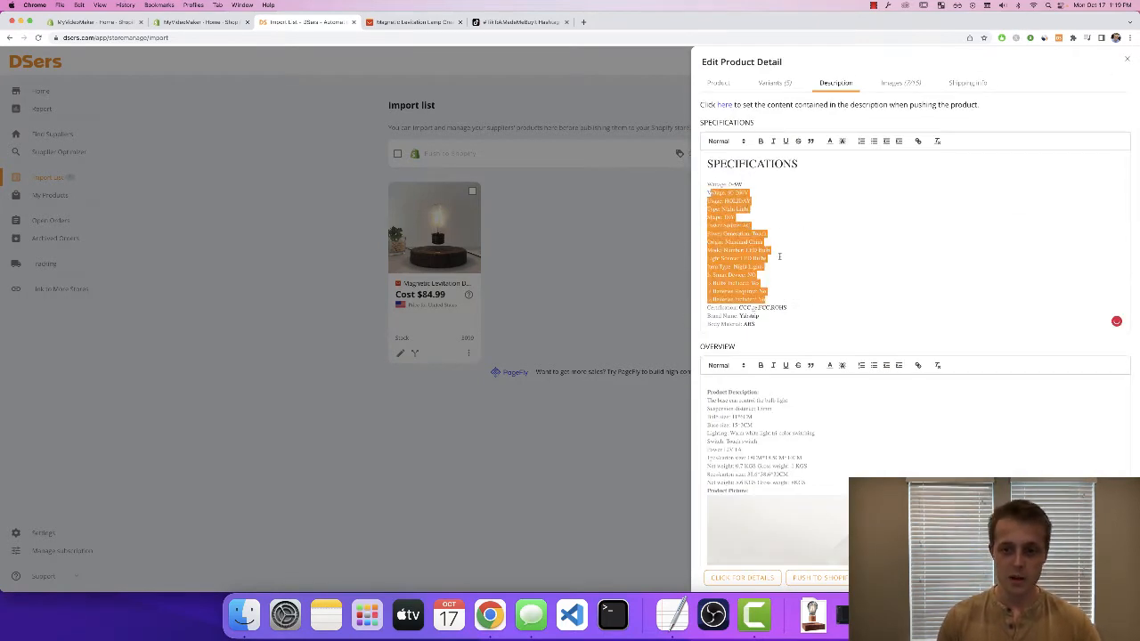
click(841, 307)
drag(784, 325, 697, 178)
drag(718, 245, 725, 209)
click(819, 217)
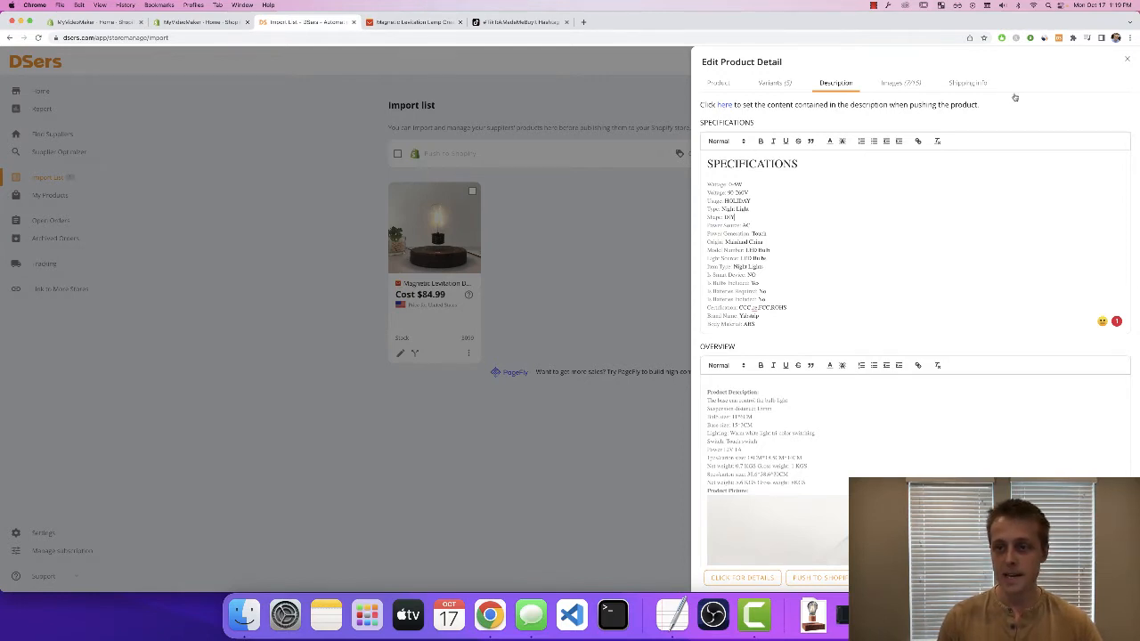
- Review the product's variants in DSers and compare them with the EU, UK and US plug types on the AliExpress listing
click(789, 84)
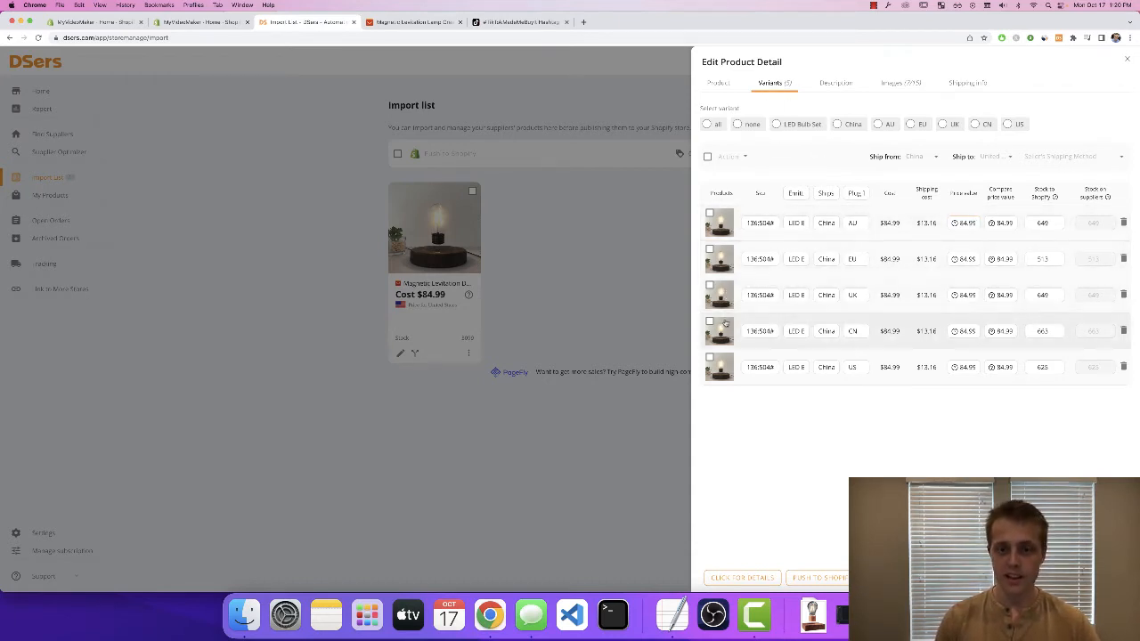
click(405, 23)
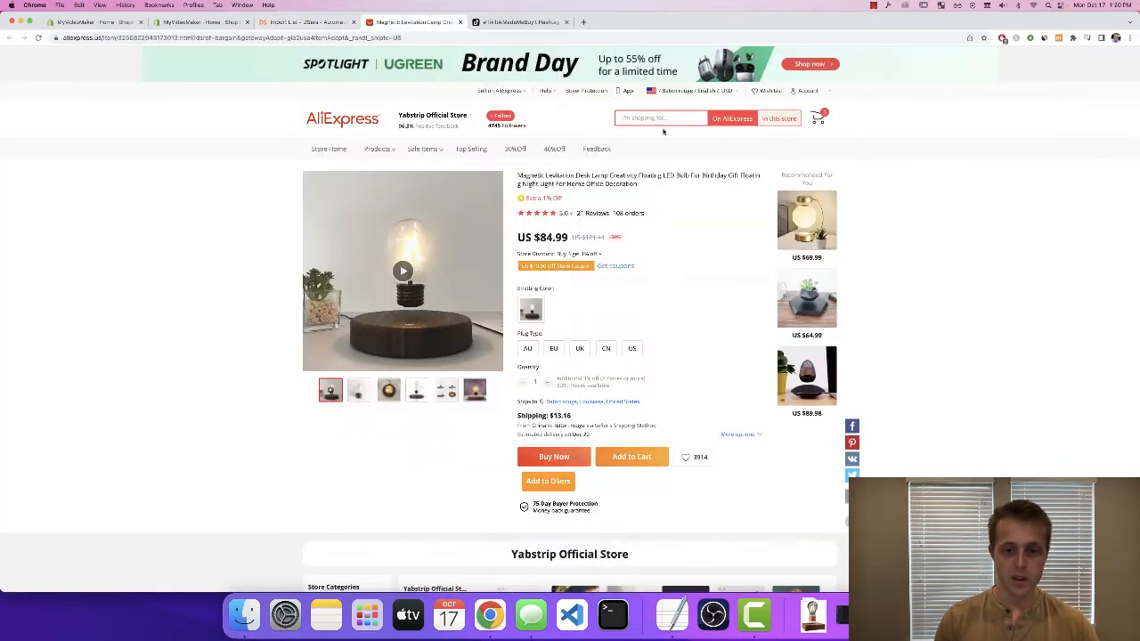
click(553, 350)
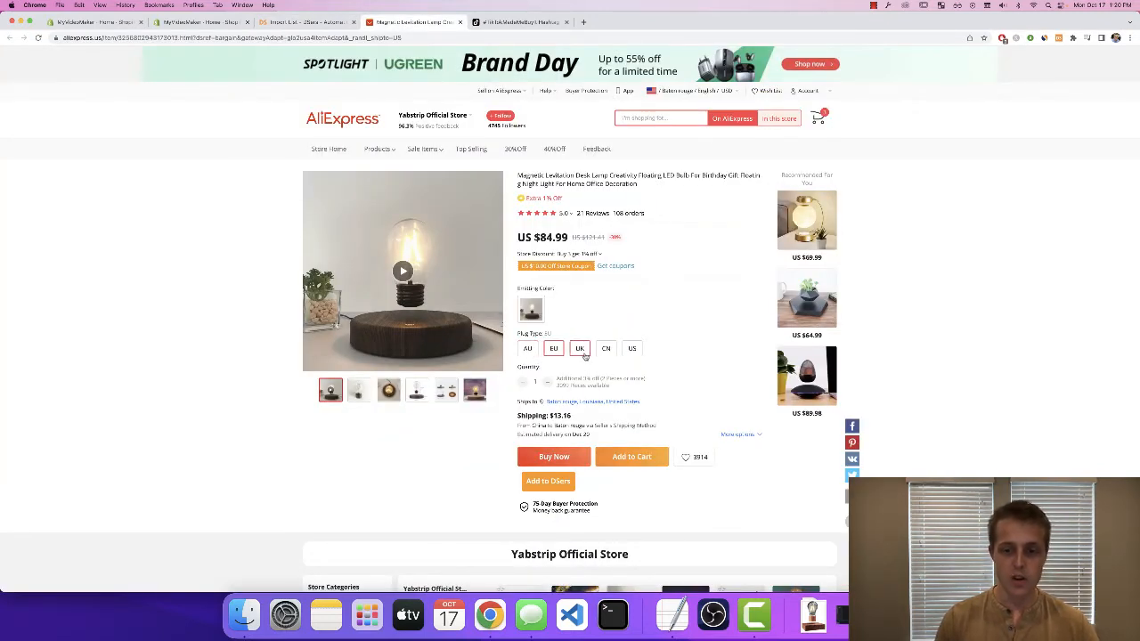
click(582, 352)
click(633, 353)
click(293, 23)
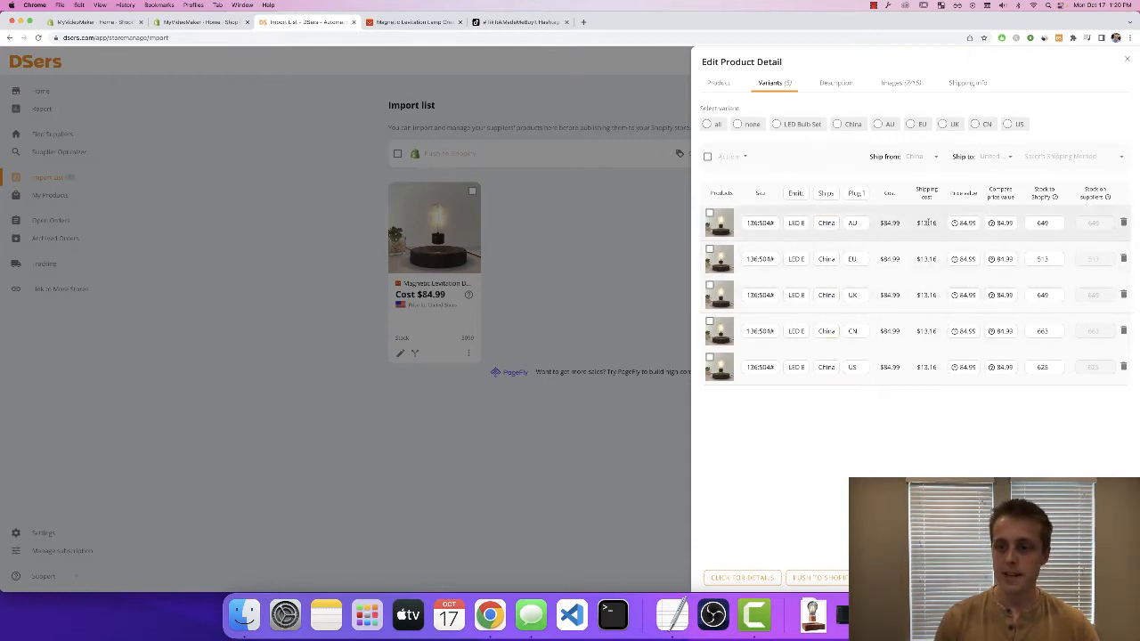
- Set the price value of all five plug variants (AU, EU, UK, CN, US) to 94.99 and save the product details
drag(906, 224, 880, 368)
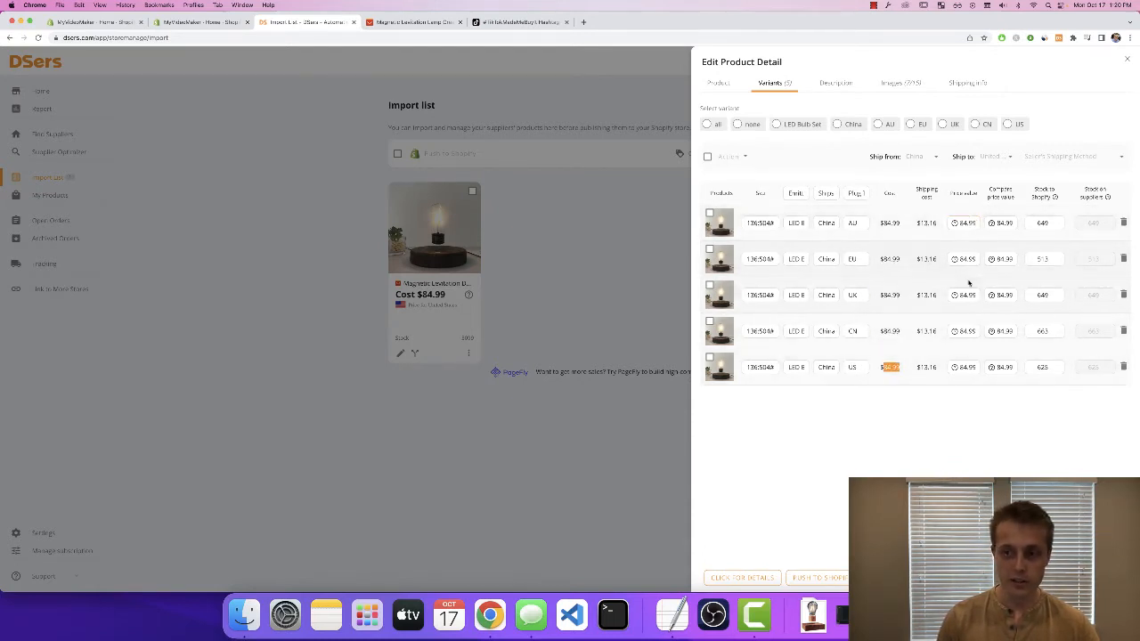
mouse_move(954, 259)
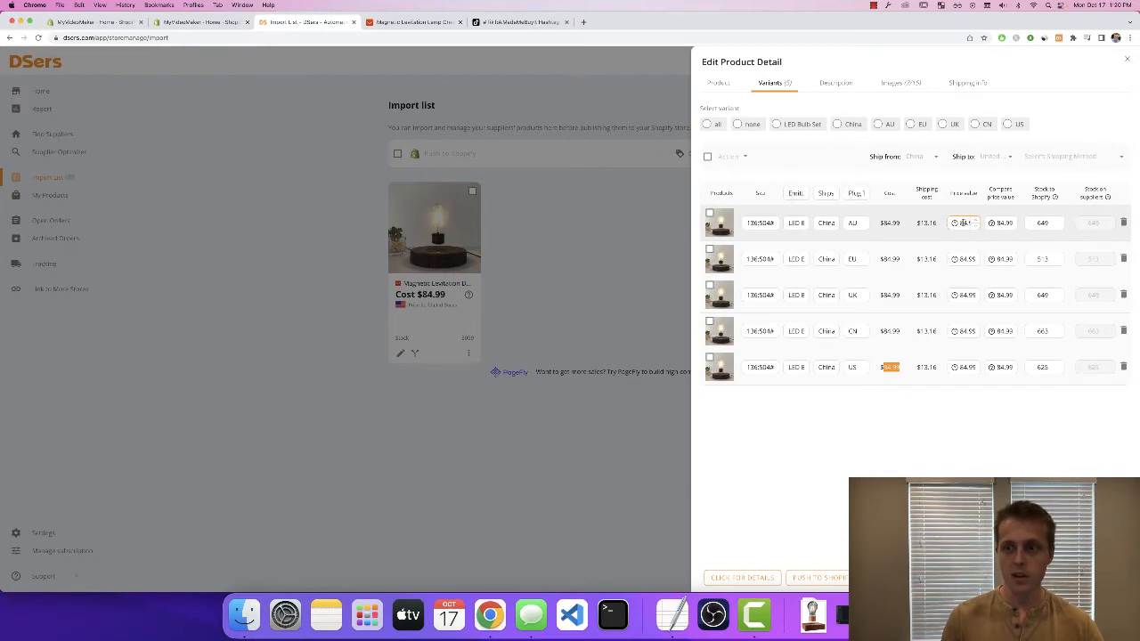
click(962, 223)
mouse_move(953, 224)
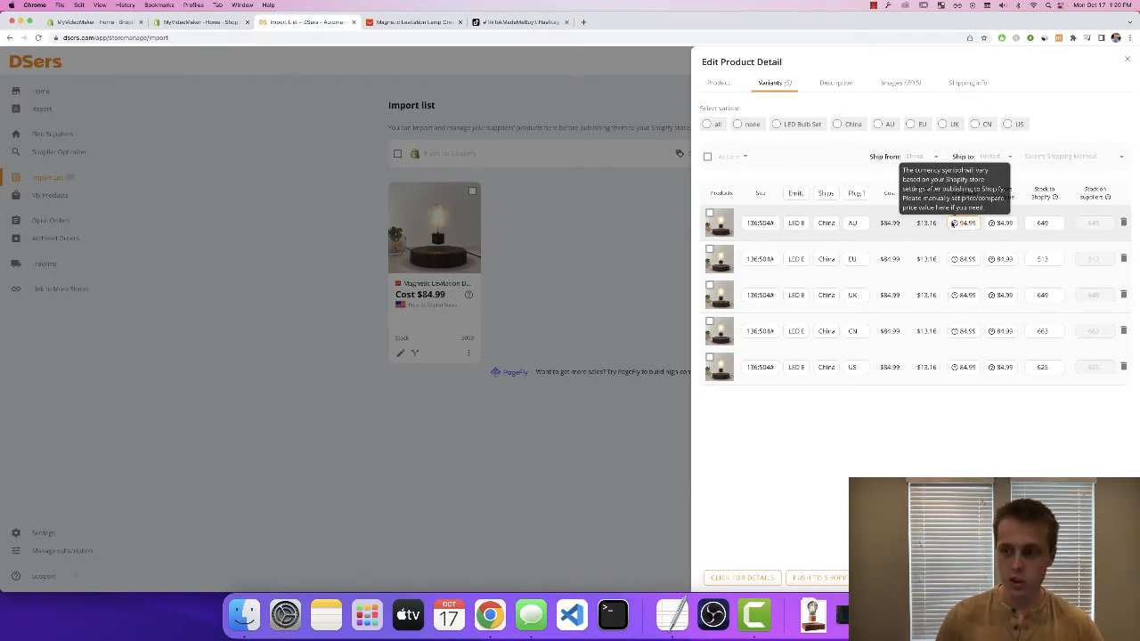
click(961, 259)
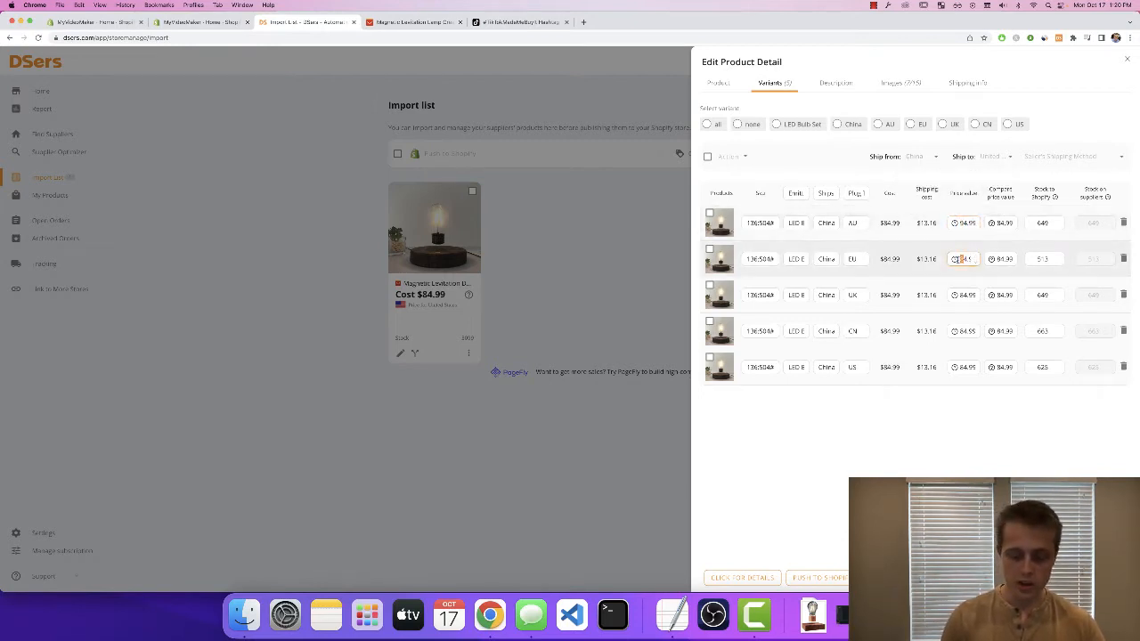
click(971, 294)
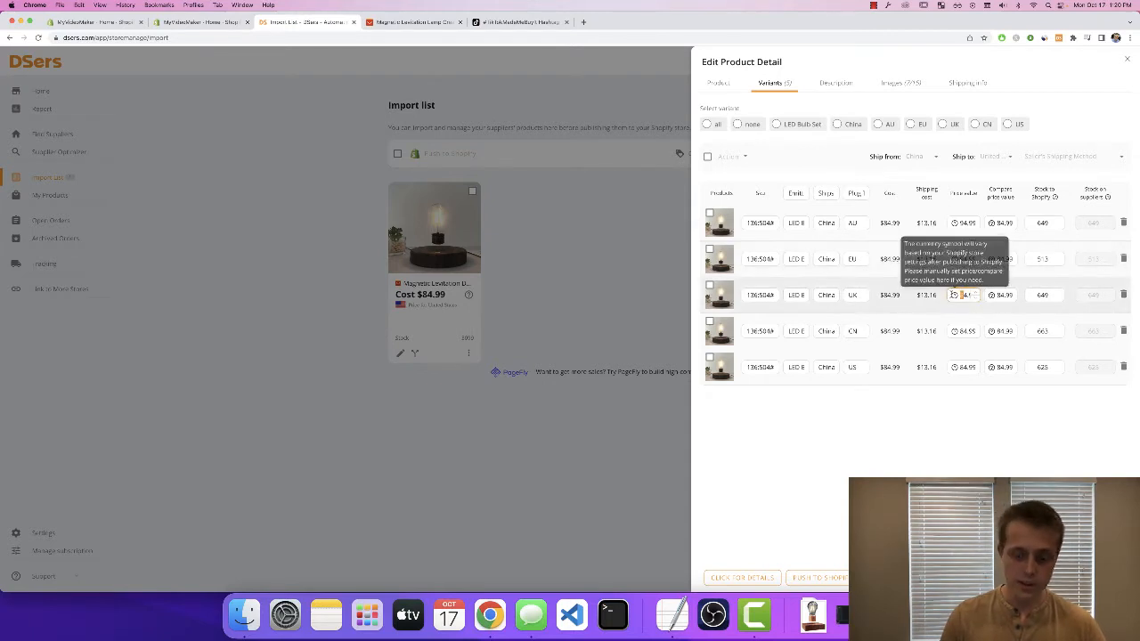
click(964, 331)
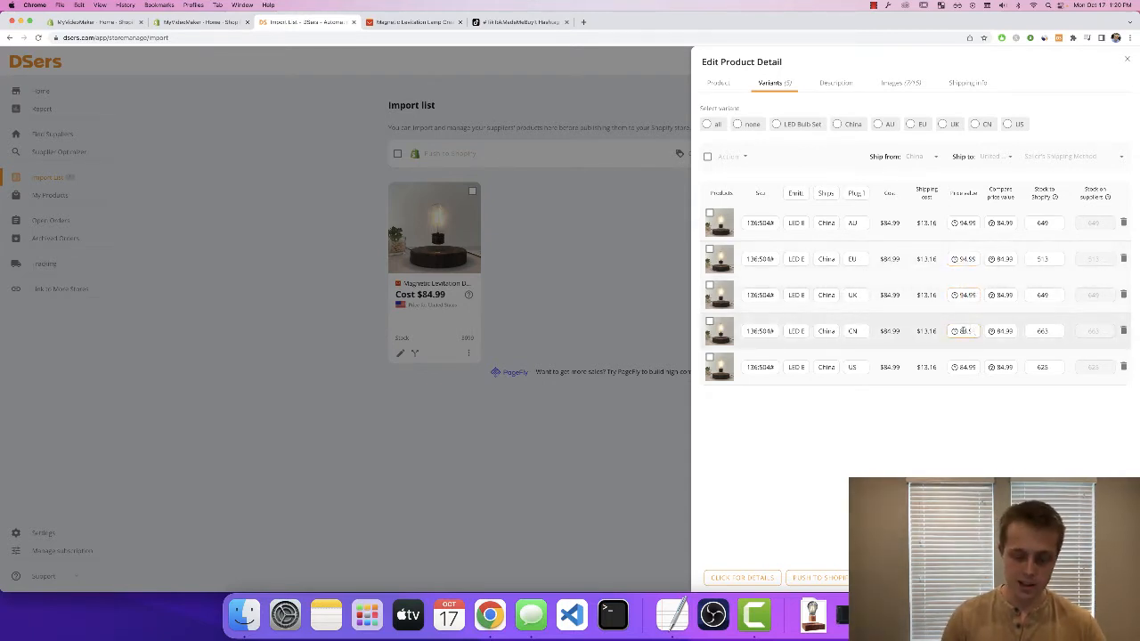
click(963, 367)
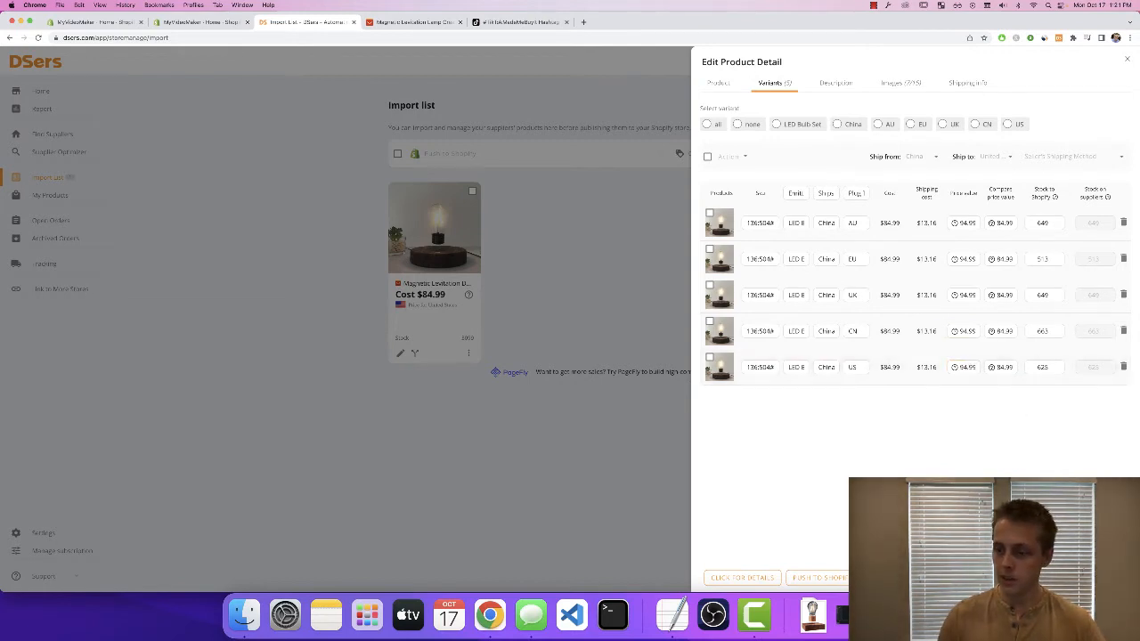
click(1104, 578)
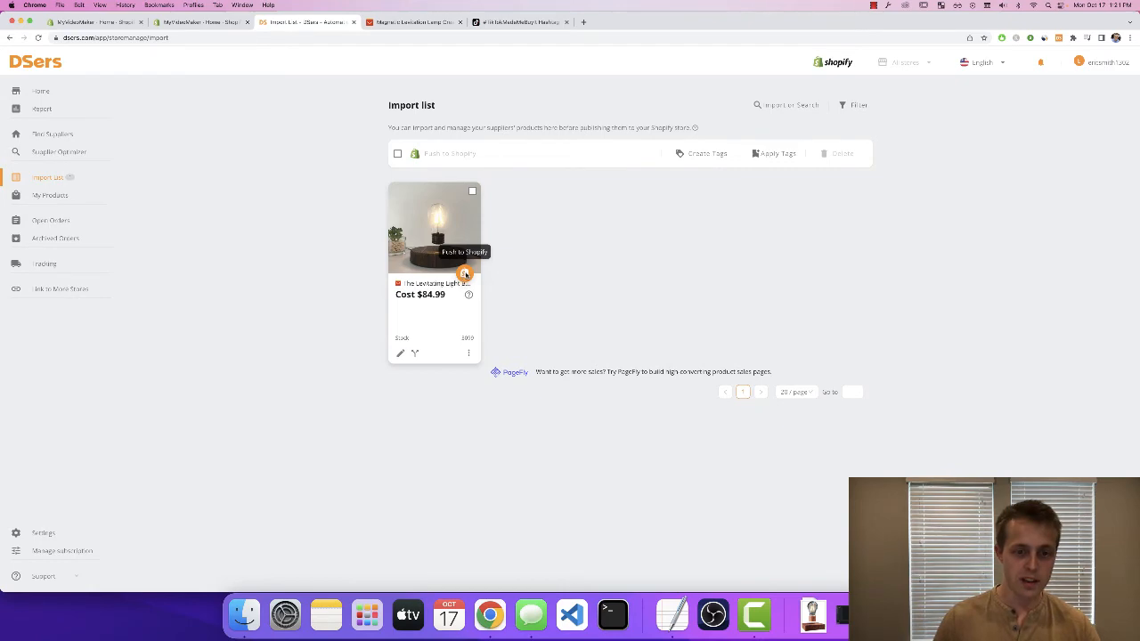
- Push The Levitating Light Bulb to the myvideomaker Shopify store, also publishing it to the Online Store
click(464, 274)
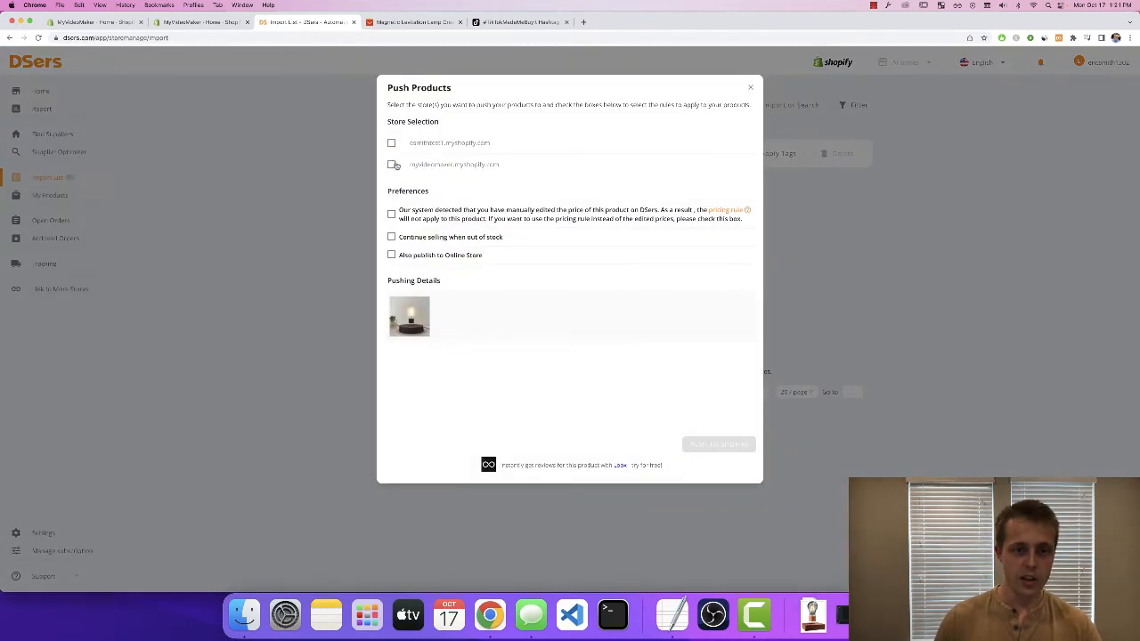
click(452, 167)
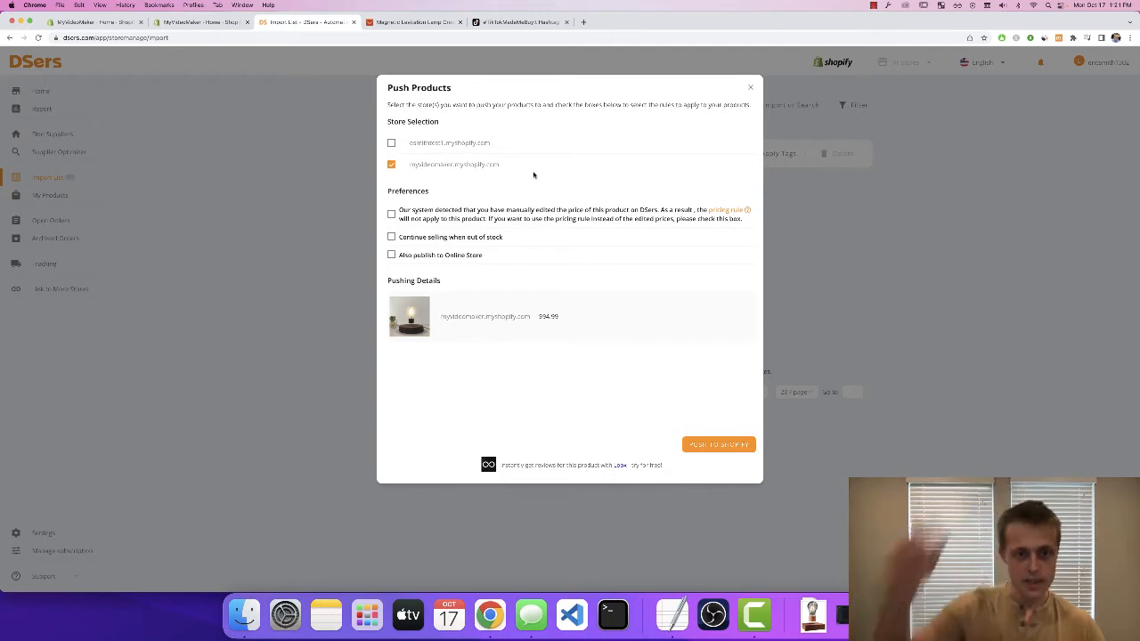
click(393, 257)
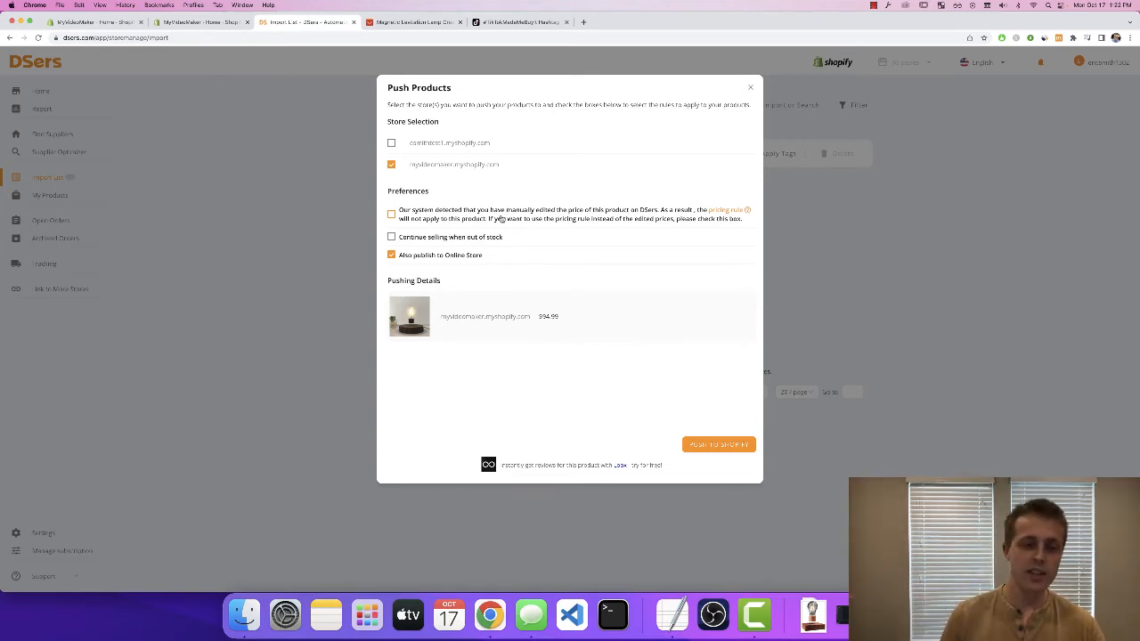
click(700, 447)
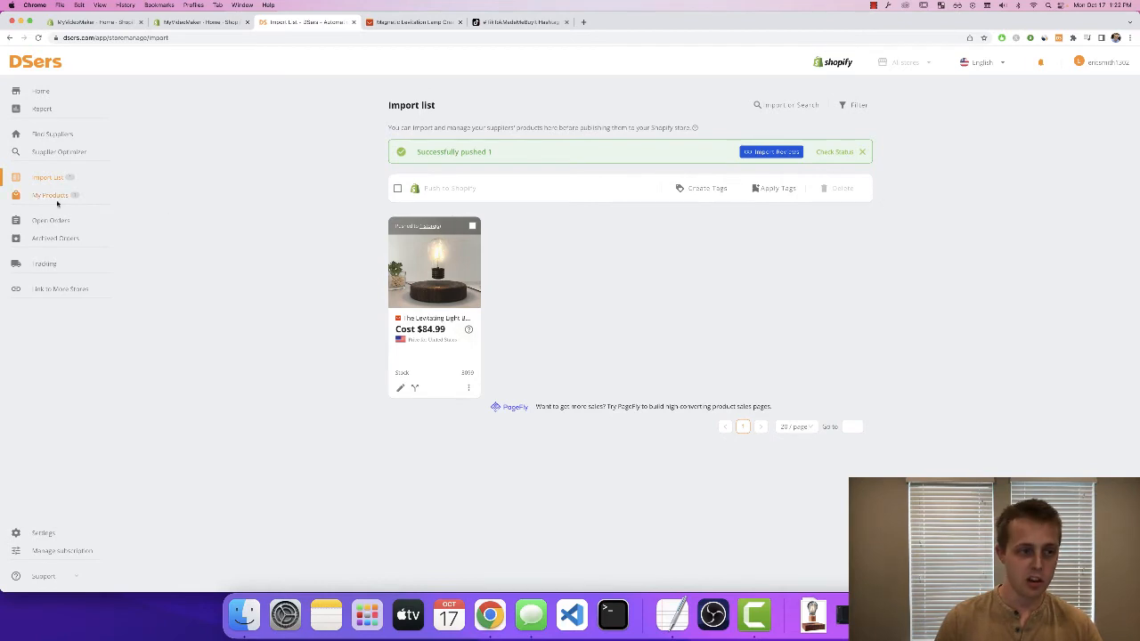
- Open the pushed light bulb in the Shopify admin from My Products and review its description, media and options
click(51, 195)
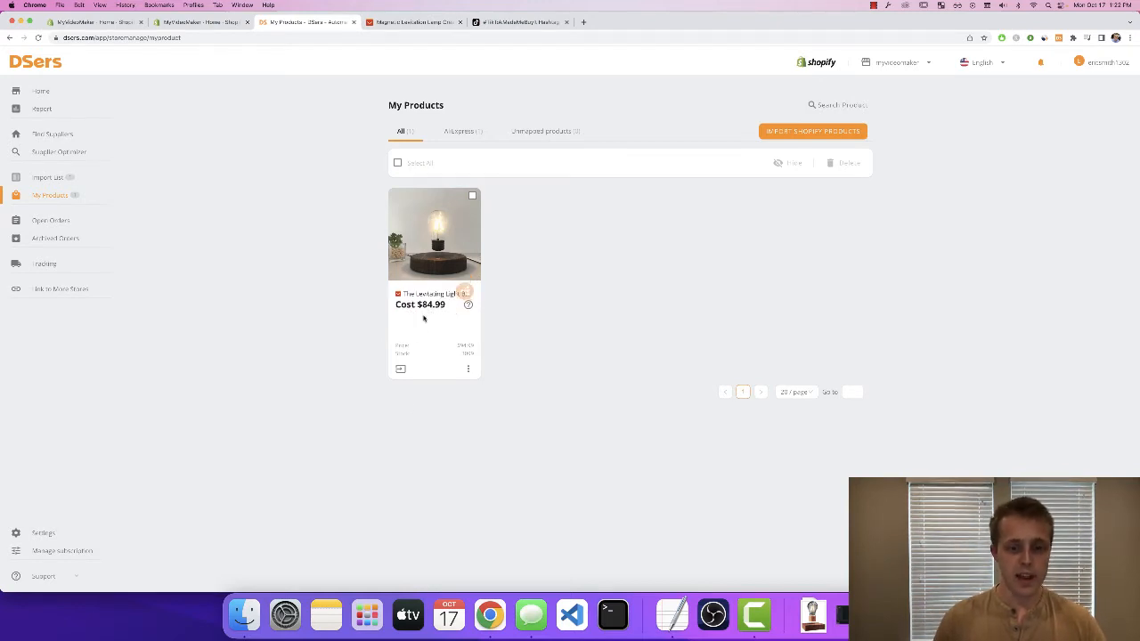
click(399, 371)
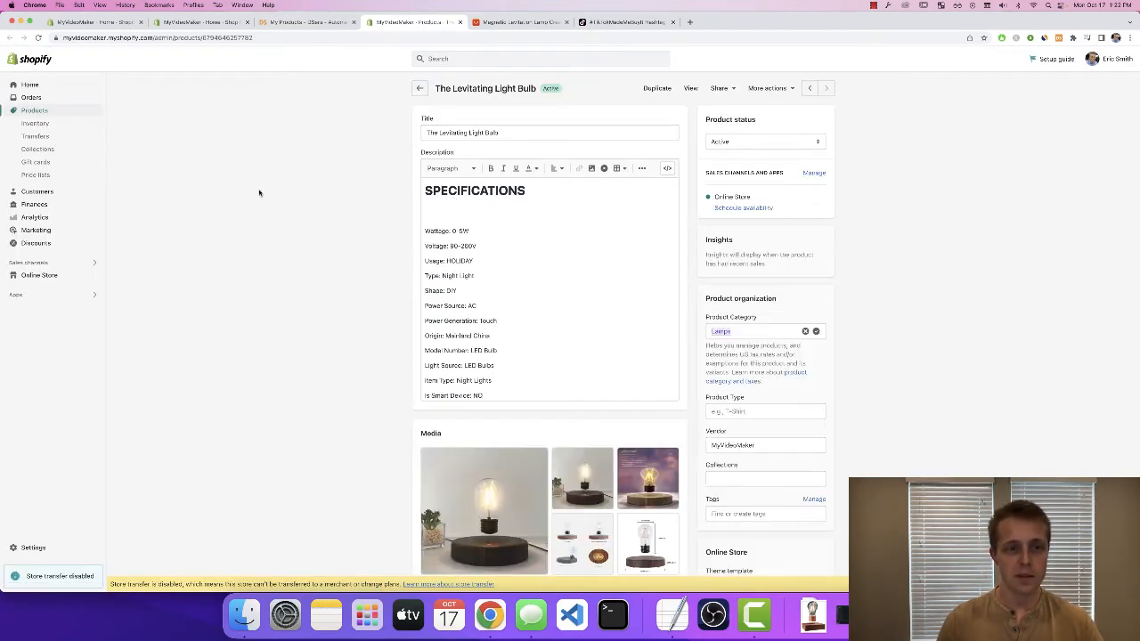
scroll(330, 364, down, 5)
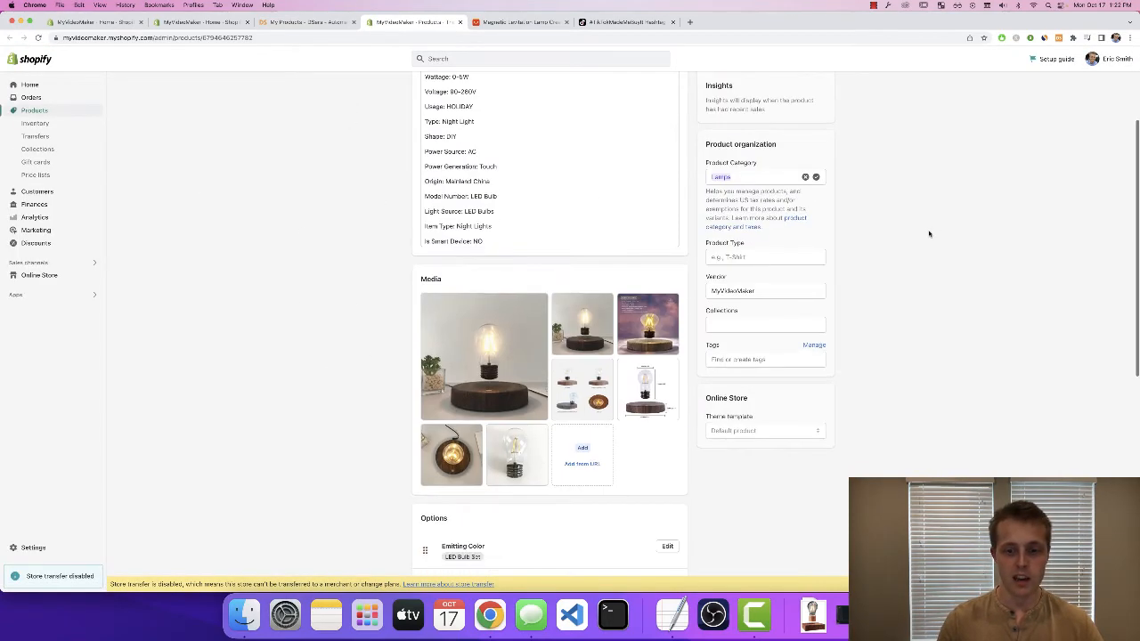
scroll(549, 354, up, 5)
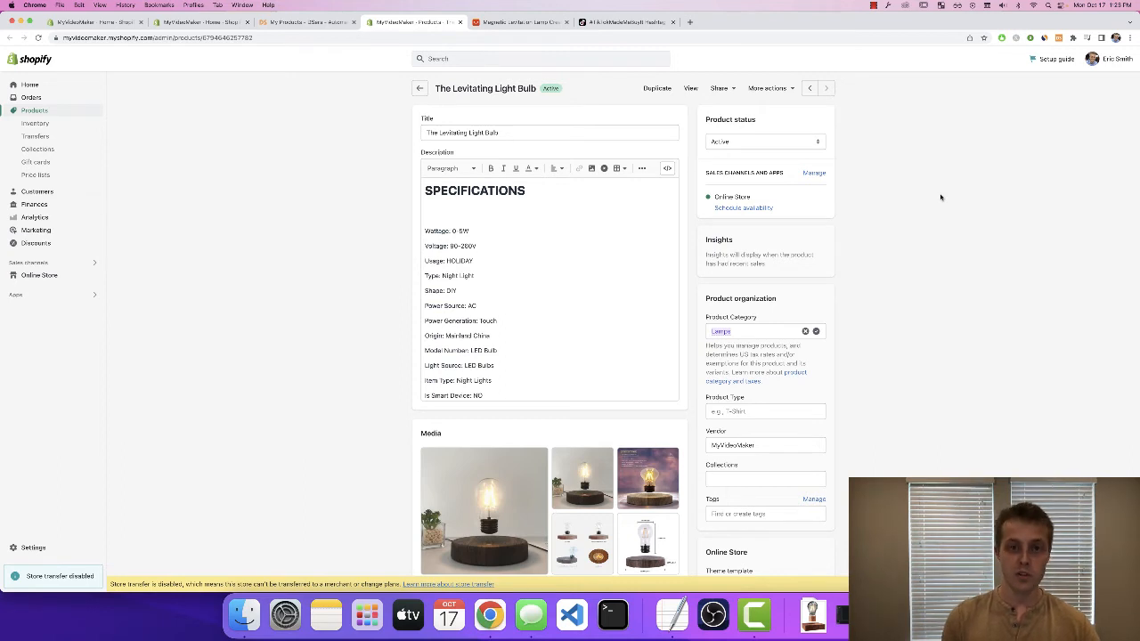
- Switch back to DSers, view the open orders awaiting order placement and return to My Products
click(311, 22)
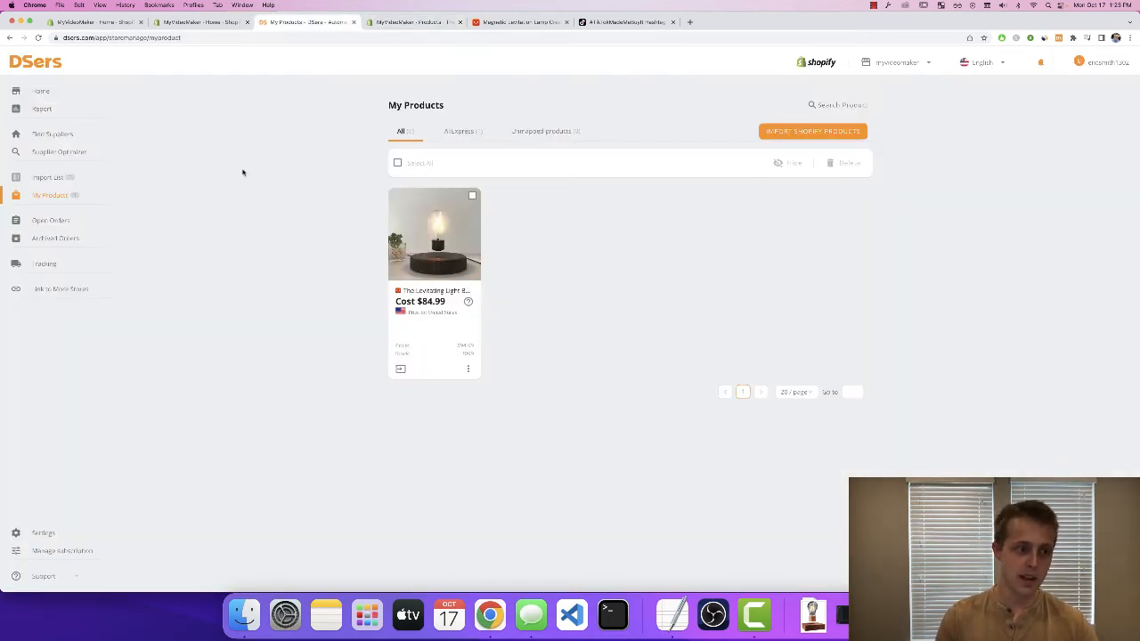
click(50, 222)
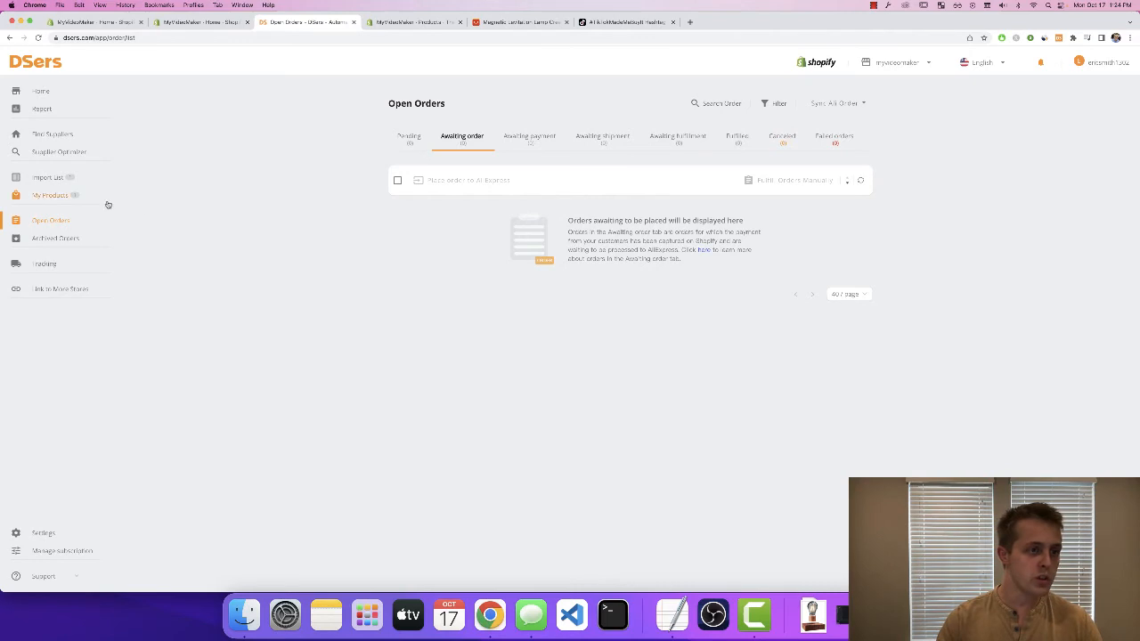
click(56, 196)
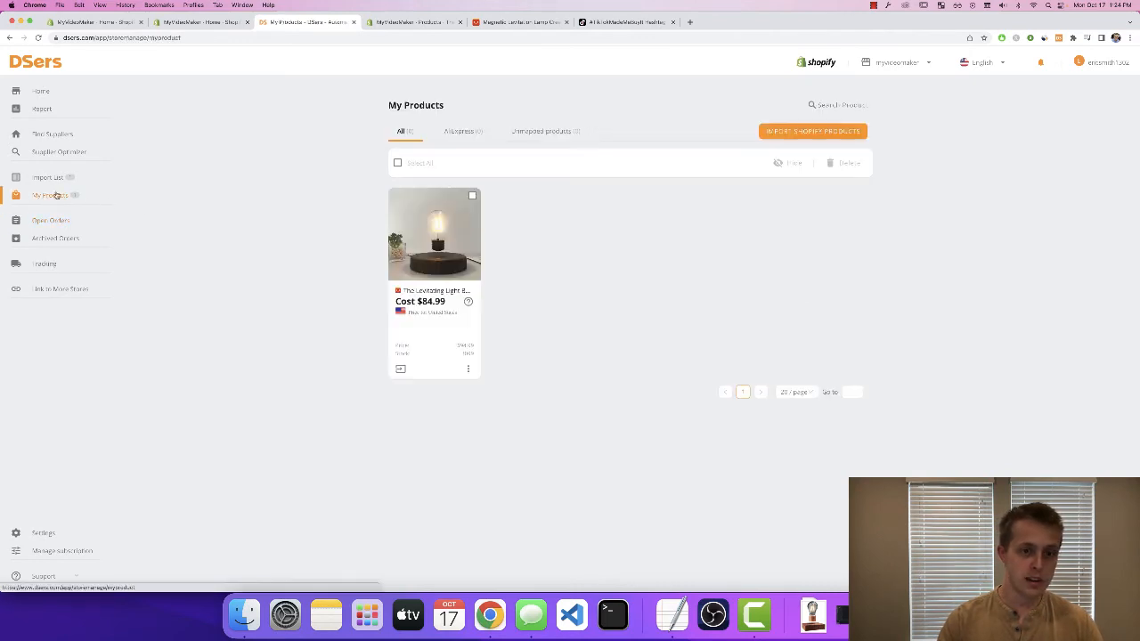
- Import the existing Shopify product "Wireframe Mug and Mug Plus" into My Products and close the import dialog
click(821, 136)
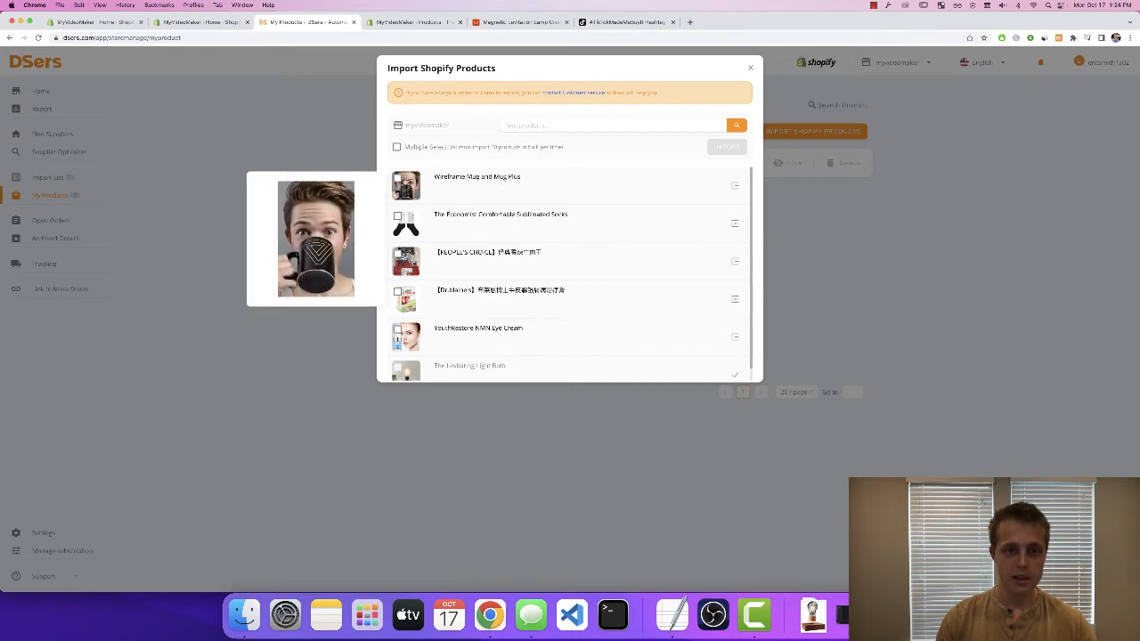
click(397, 179)
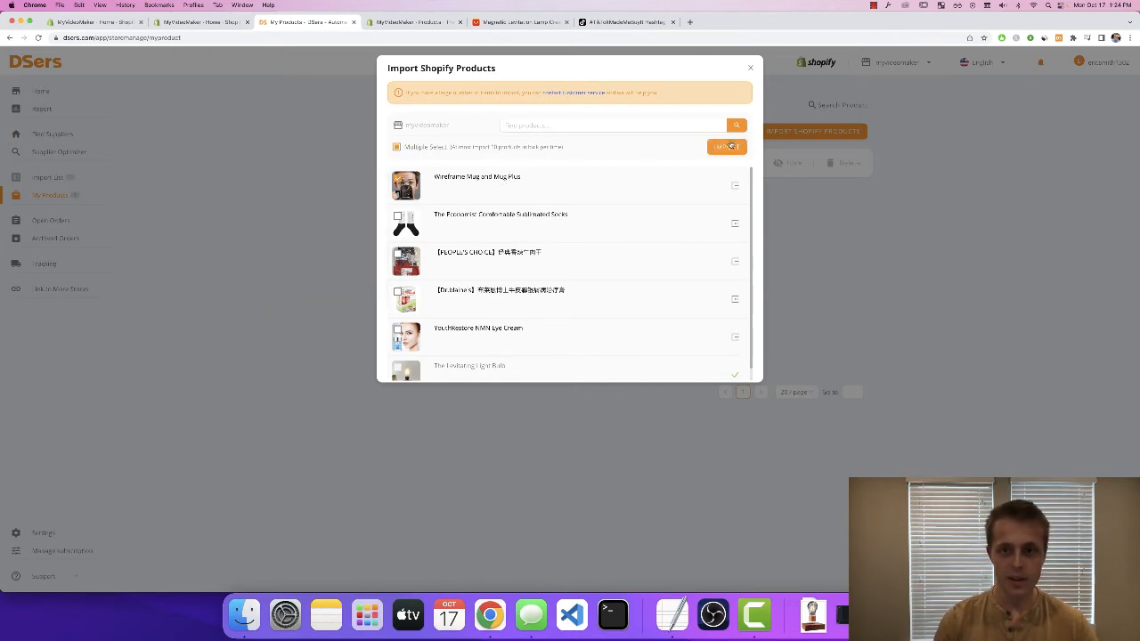
click(727, 148)
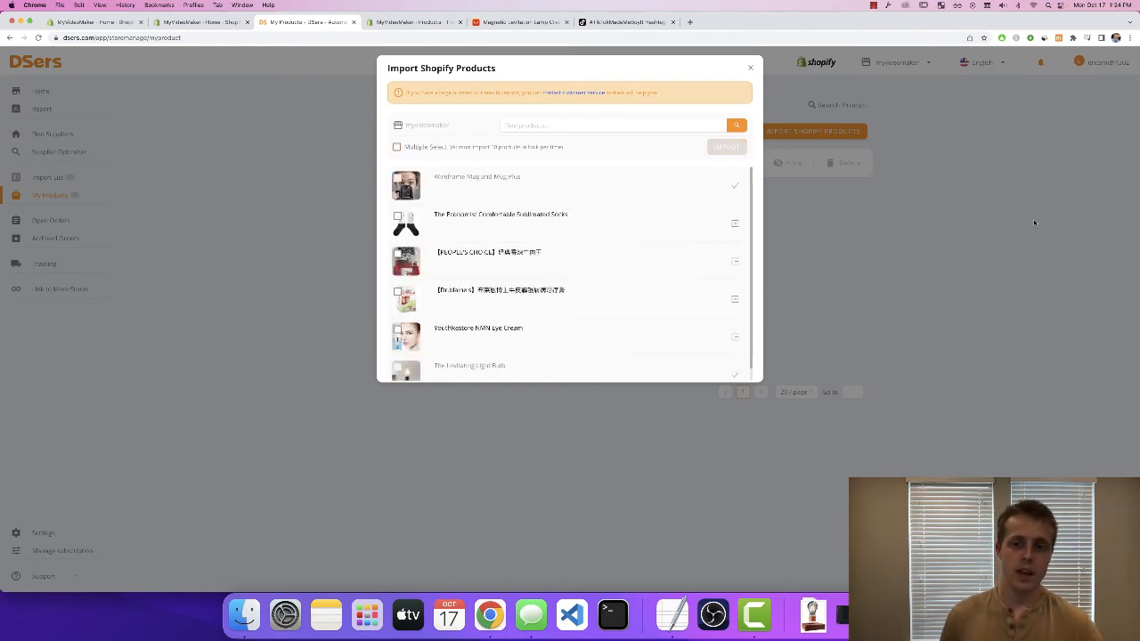
click(750, 68)
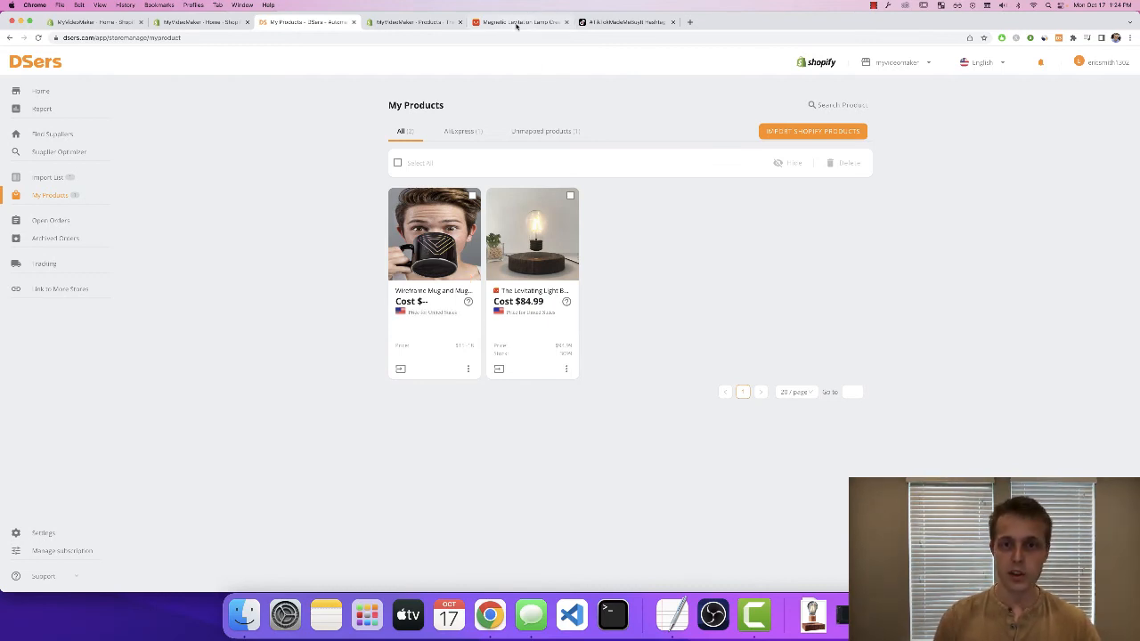
- Switch to AliExpress, search for "wireframe mug" and browse the results for a supplier matching the imported mug
click(521, 21)
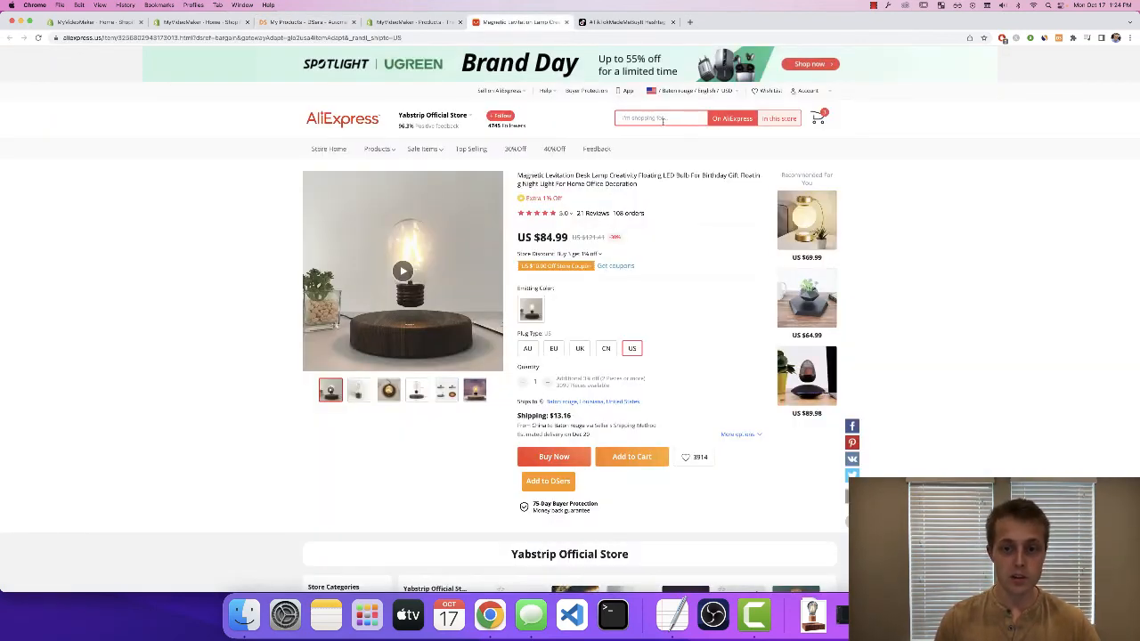
click(321, 21)
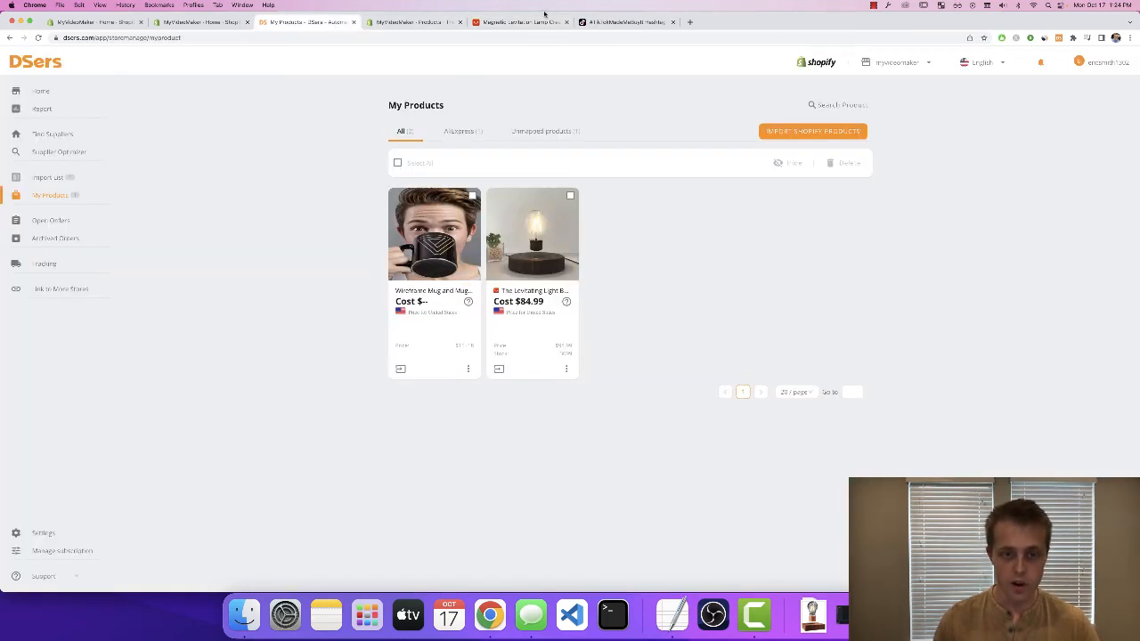
click(544, 19)
click(659, 118)
text(wireframe)
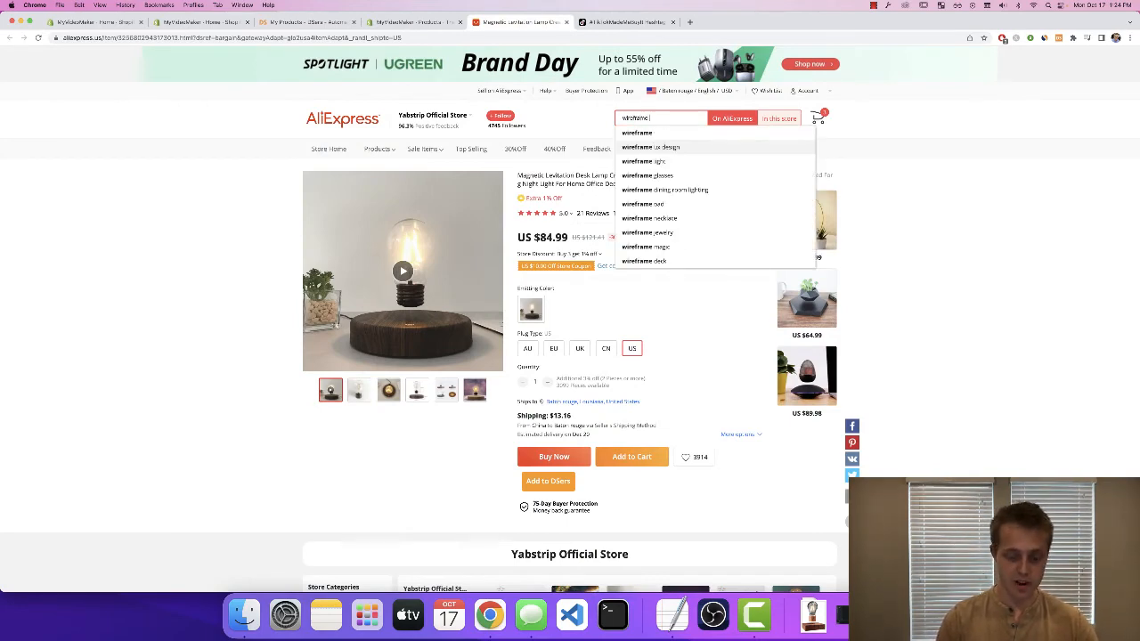
text( mug)
key(Return)
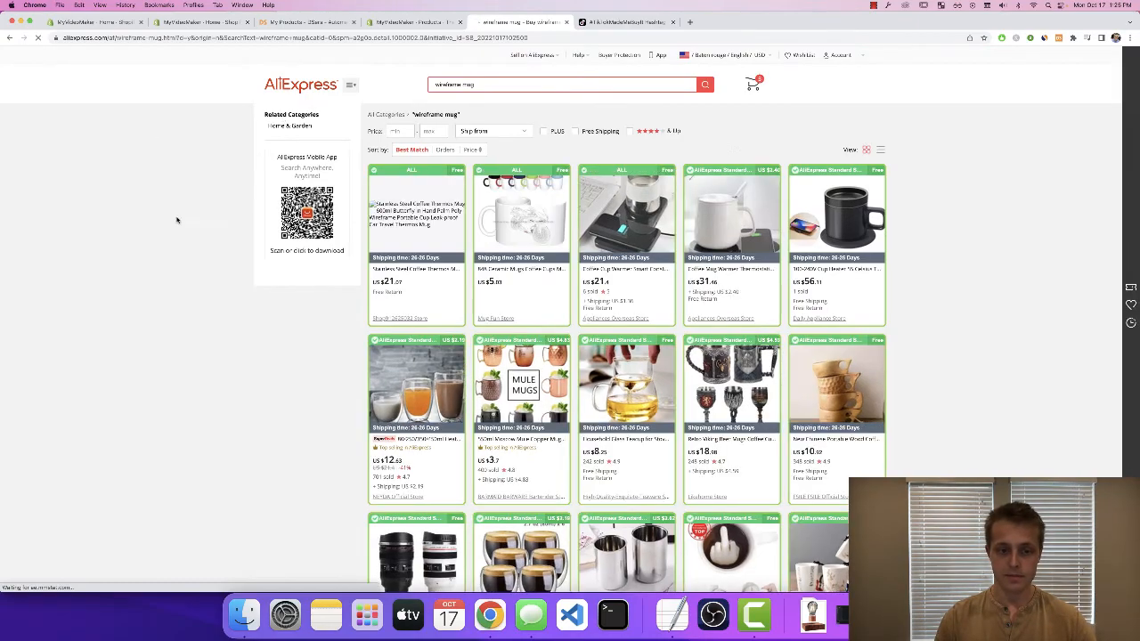
scroll(419, 204, down, 5)
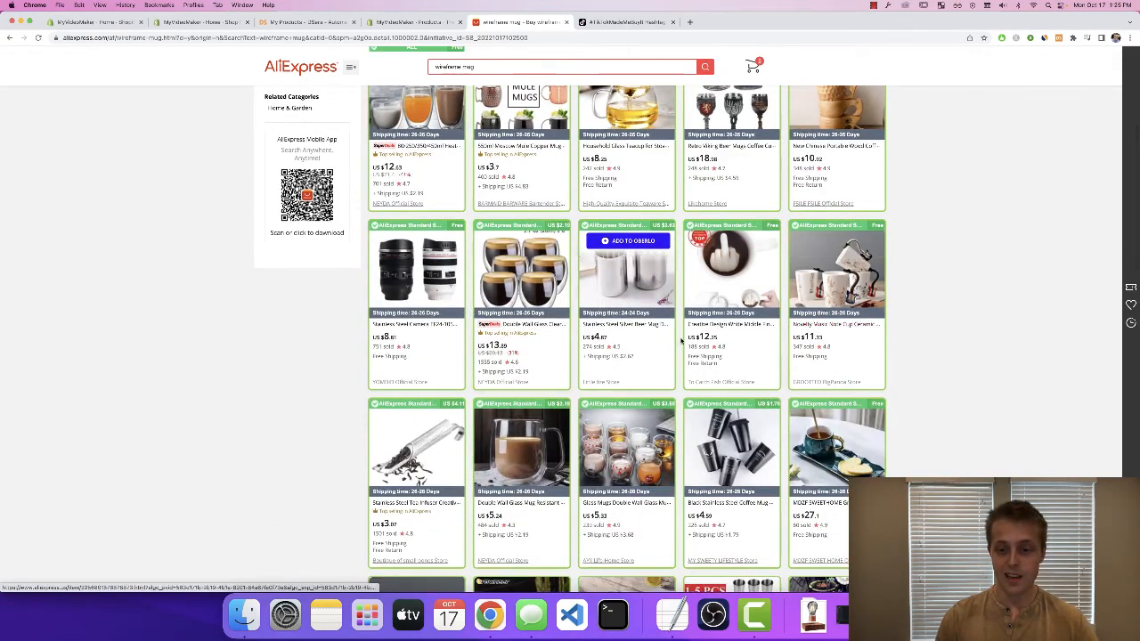
scroll(525, 276, down, 15)
scroll(567, 317, up, 15)
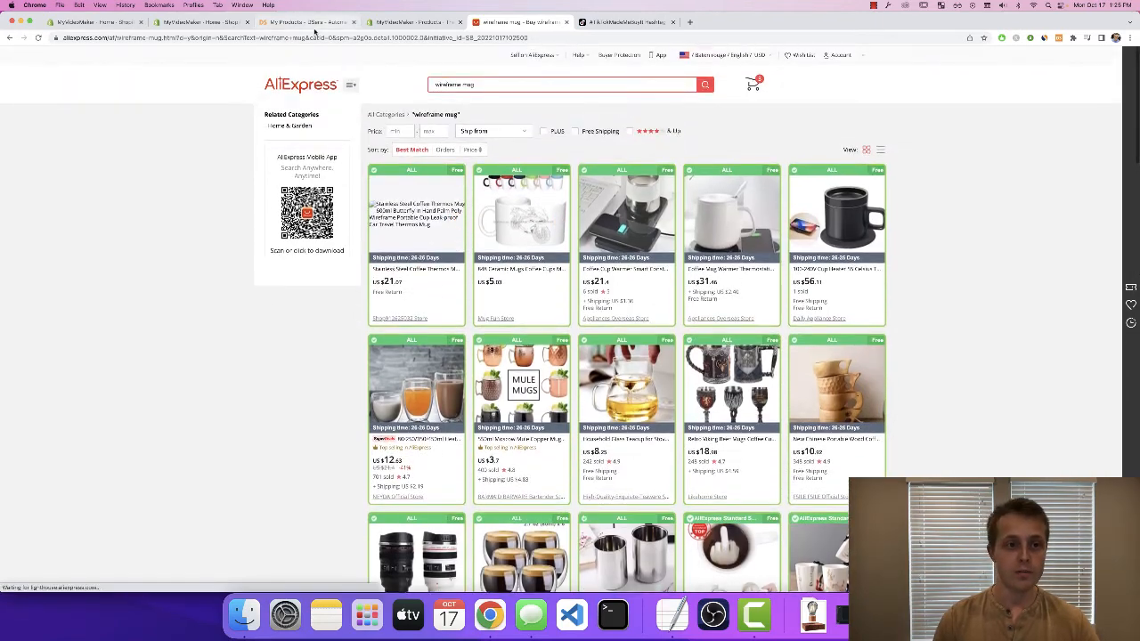
- Review the Shopify products available for import in DSers, close that list and switch back to the AliExpress mug results
click(314, 26)
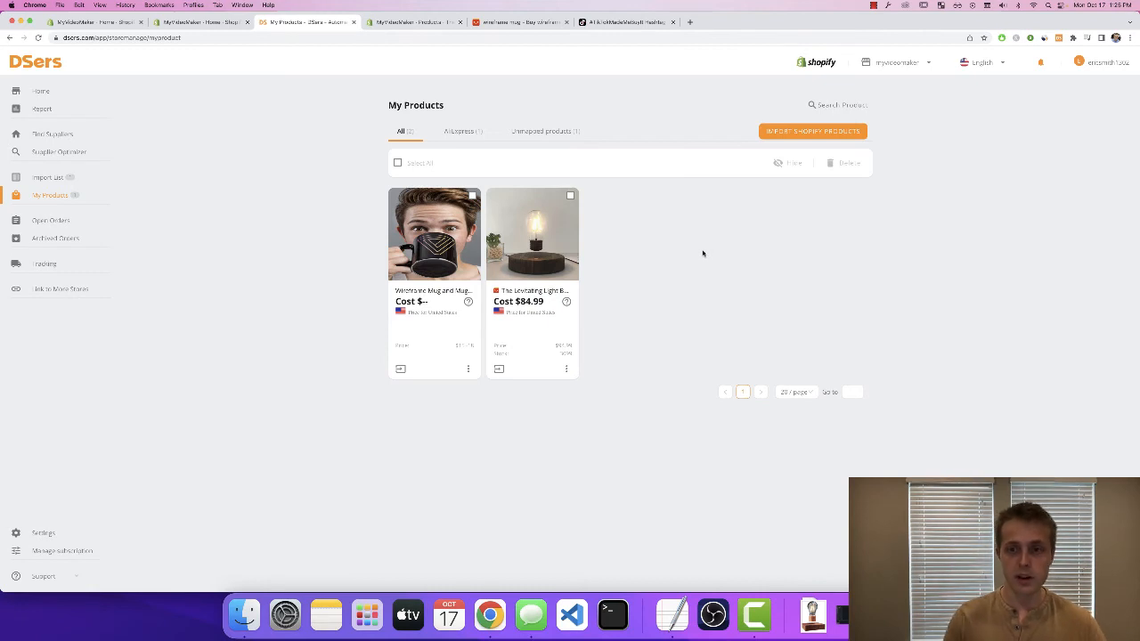
click(853, 135)
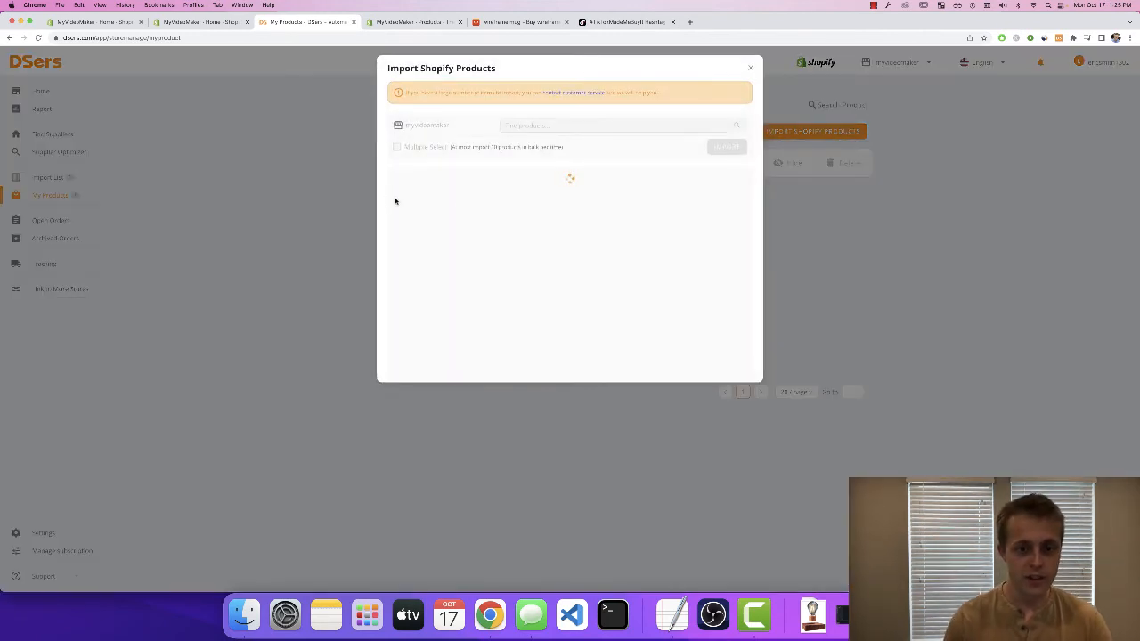
scroll(499, 218, down, 1)
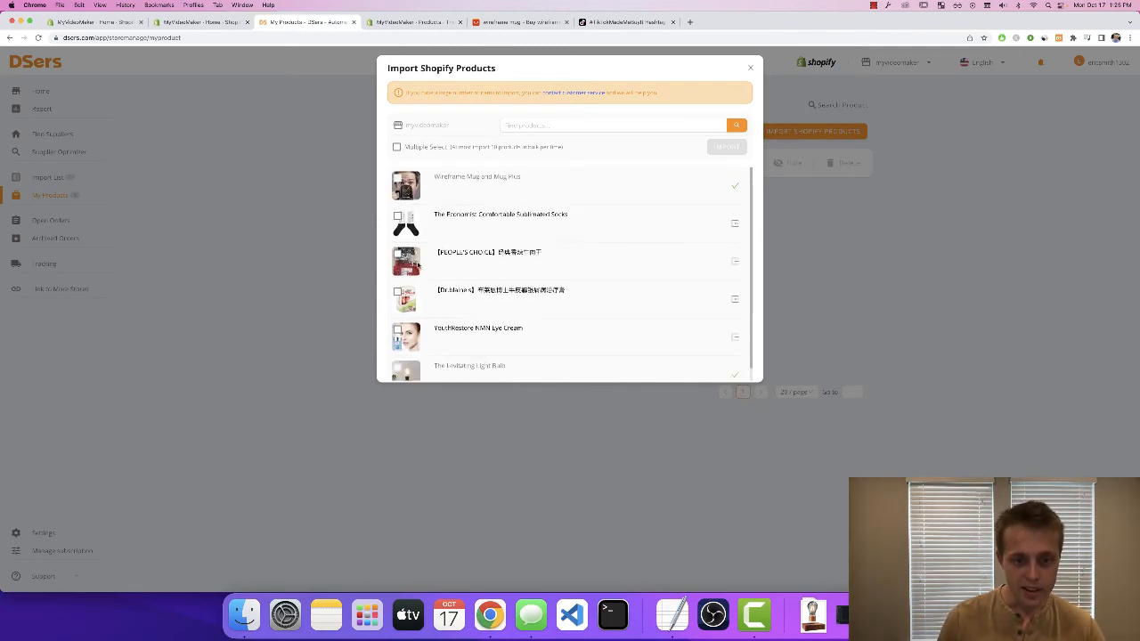
scroll(432, 285, down, 1)
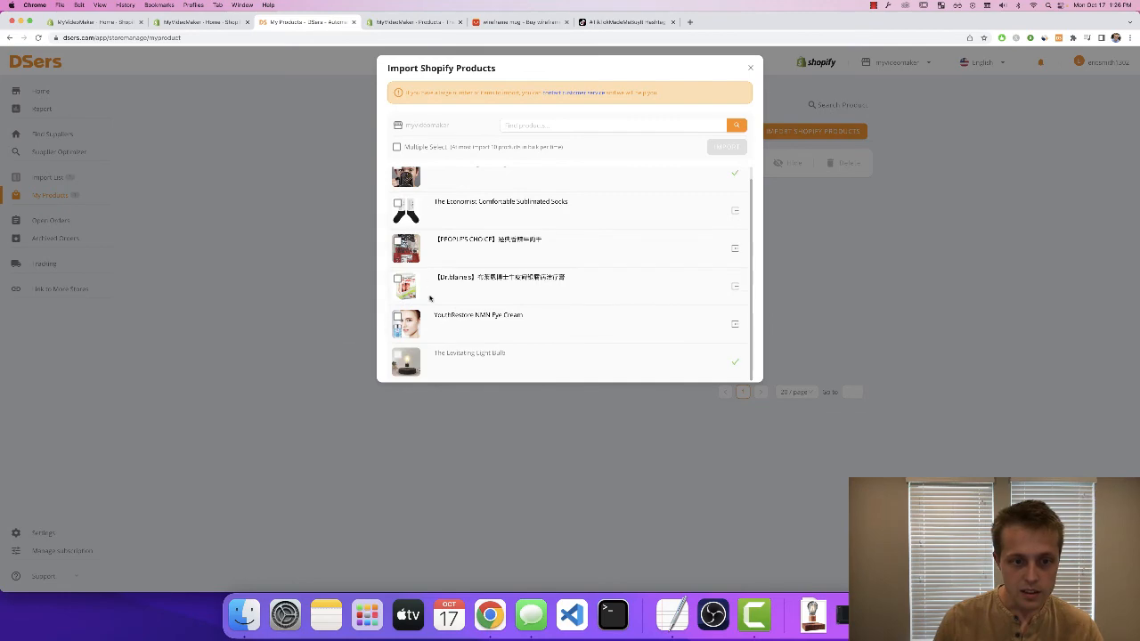
click(749, 68)
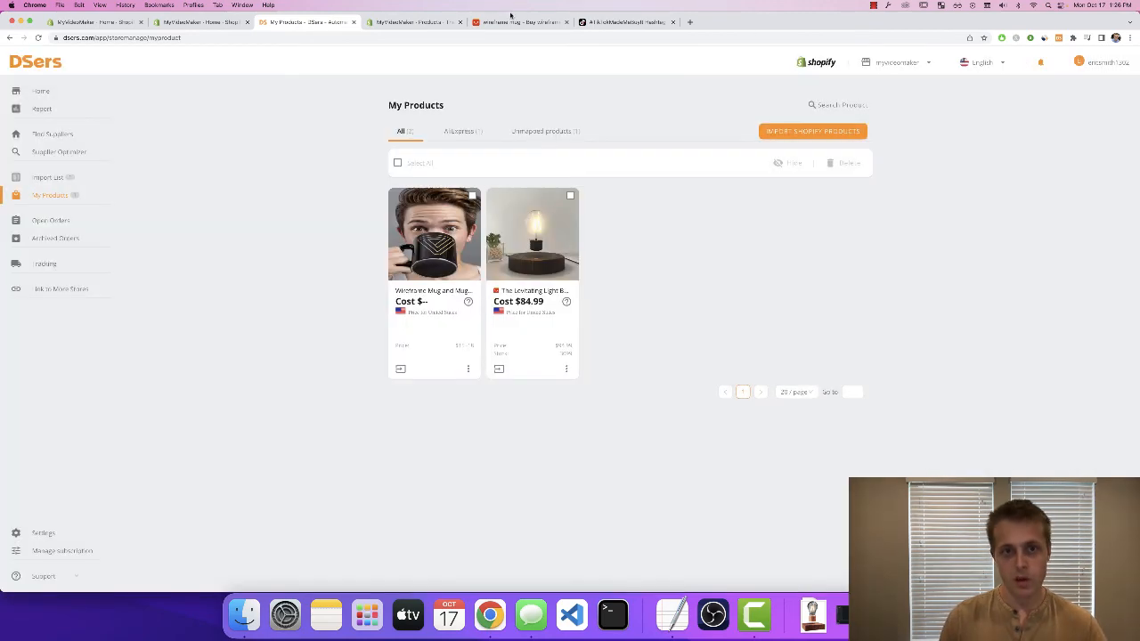
click(518, 21)
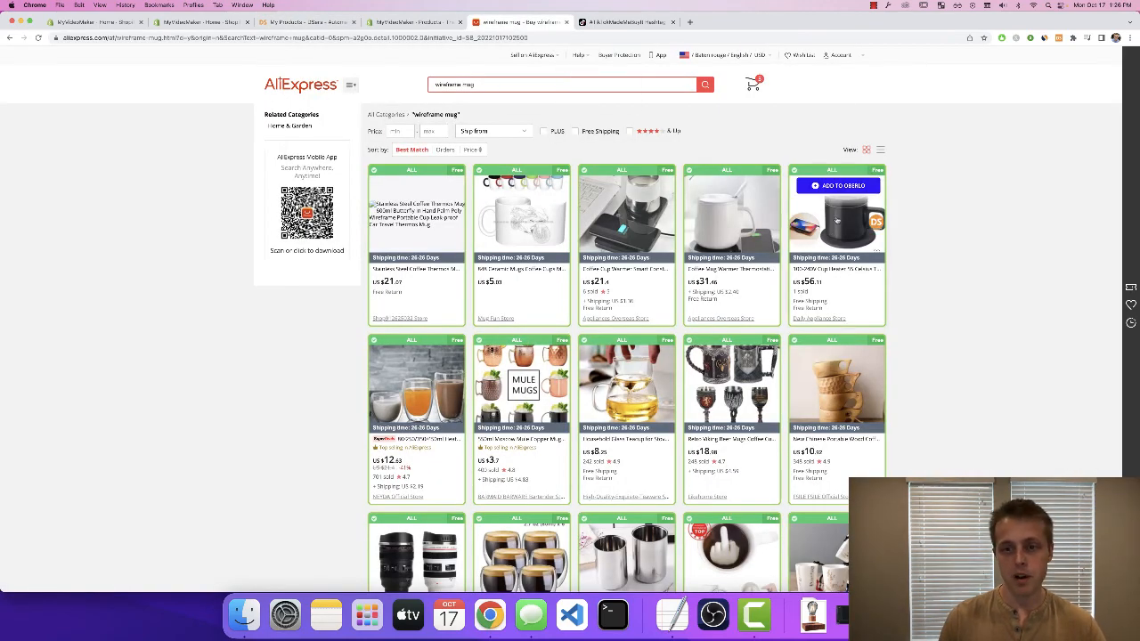
- Open the AliExpress listing for the black 100-240V cup heater mug and switch back to My Products in DSers
click(837, 222)
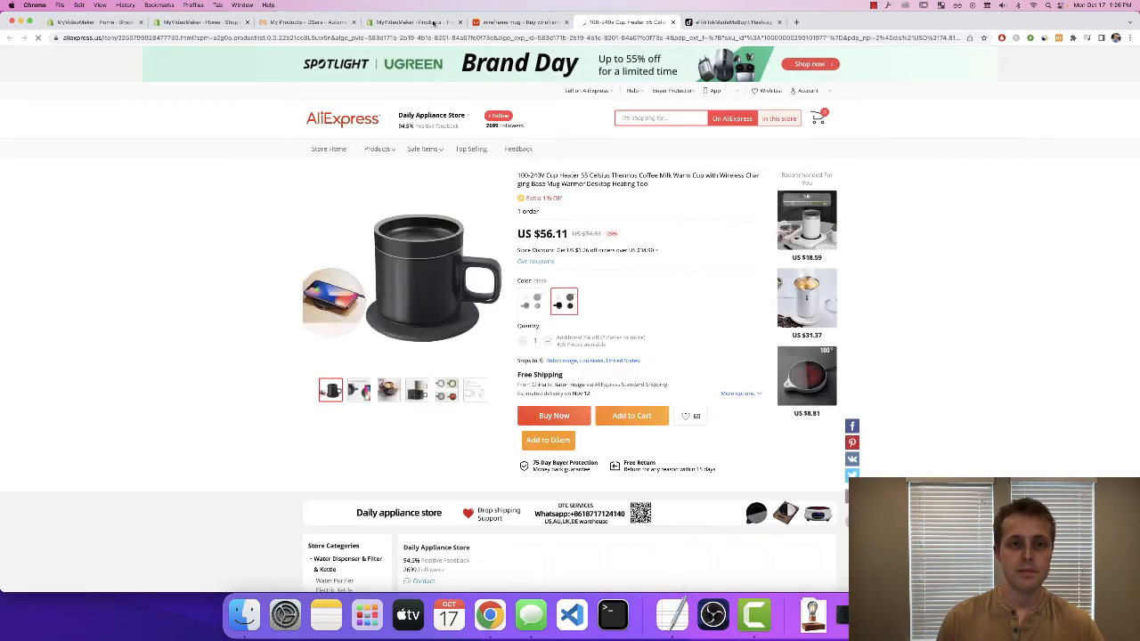
click(407, 21)
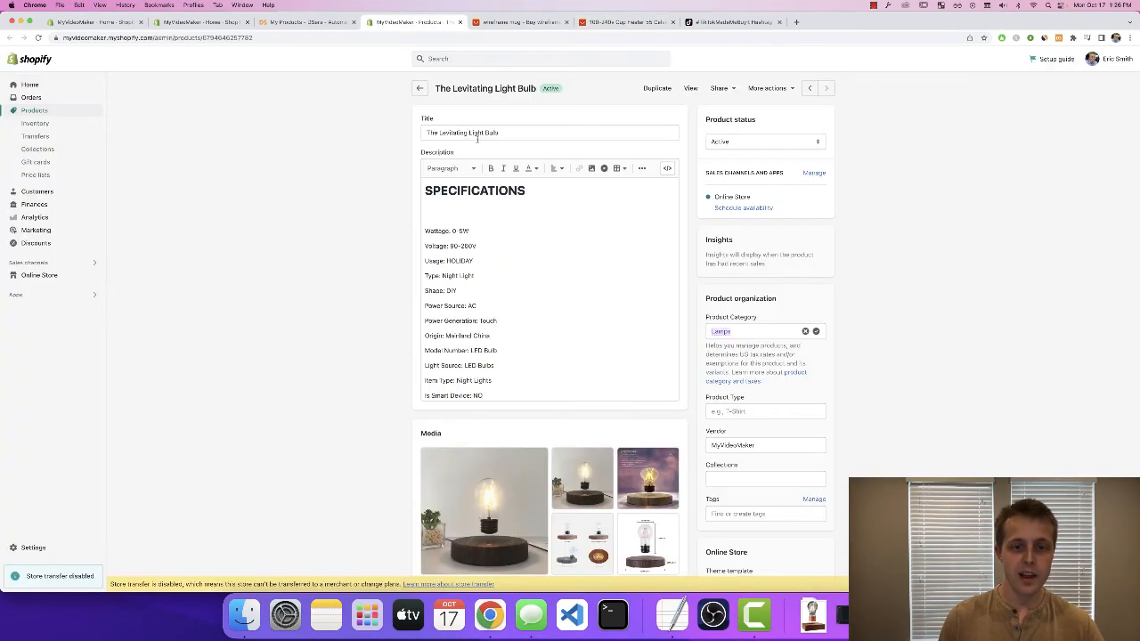
click(318, 22)
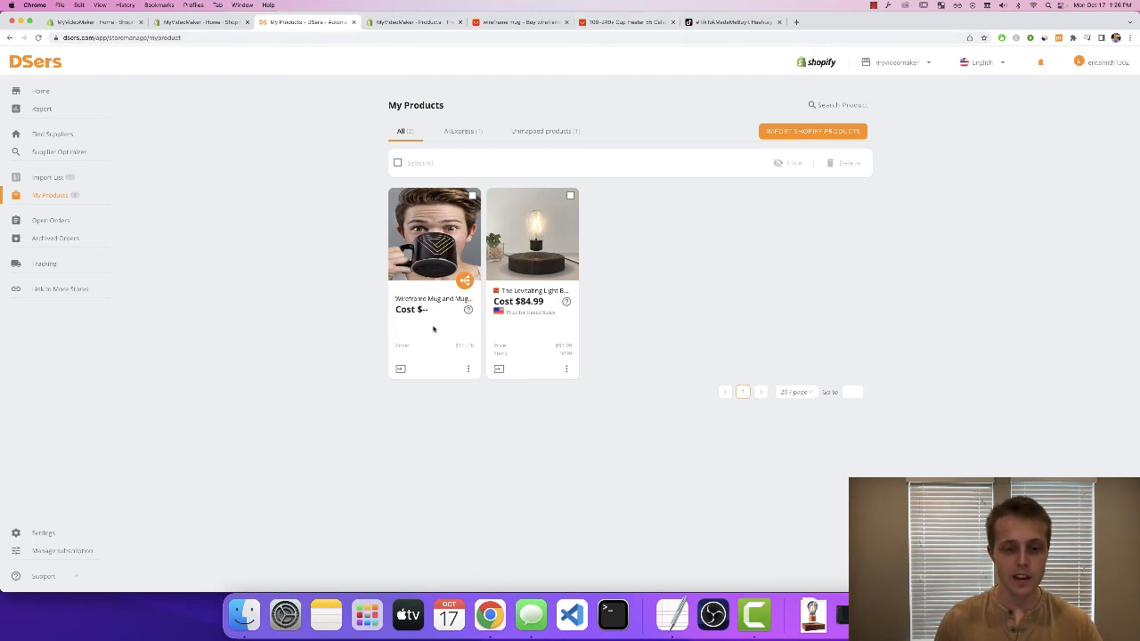
- Open the variants mapping of "Wireframe Mug and Mug Plus" and choose Marketplaces as the supplier source with Basic mapping
click(468, 370)
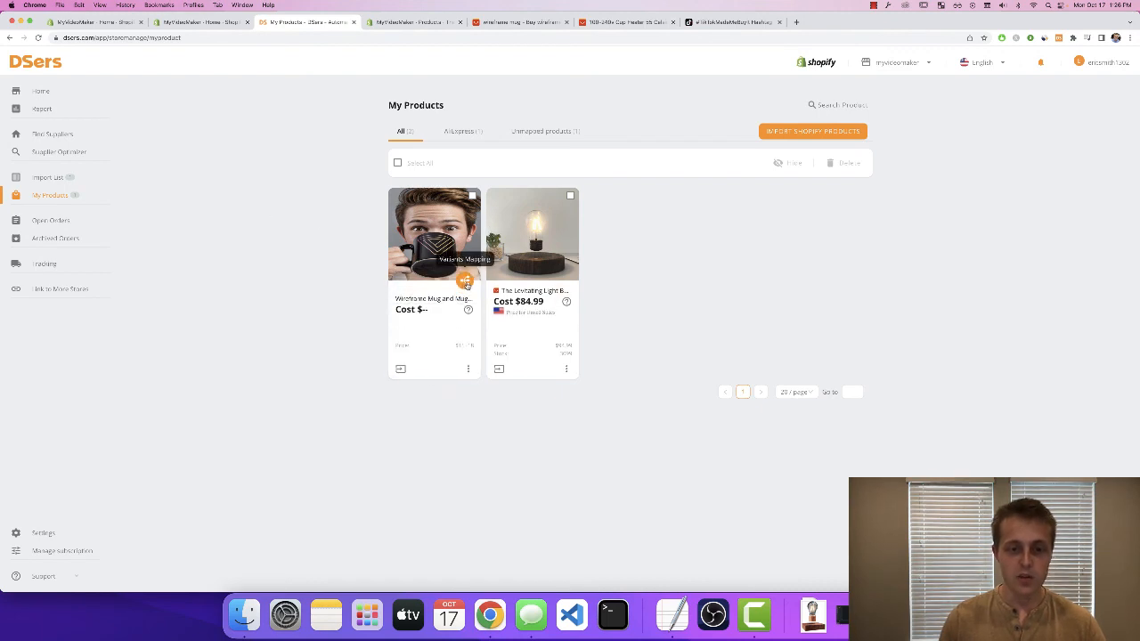
click(465, 281)
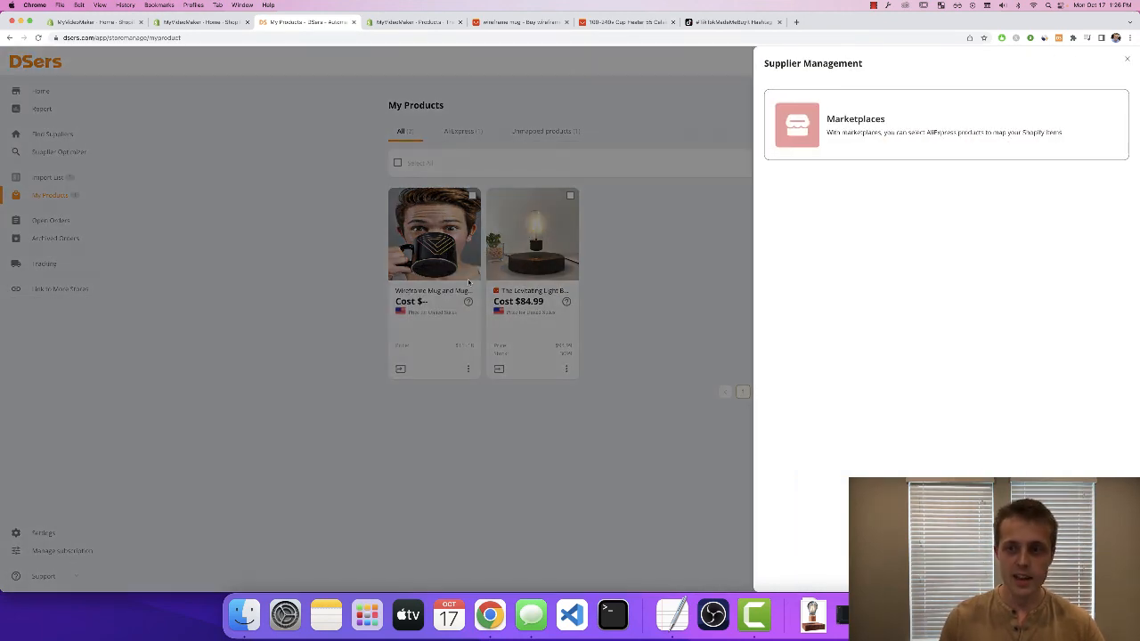
click(850, 124)
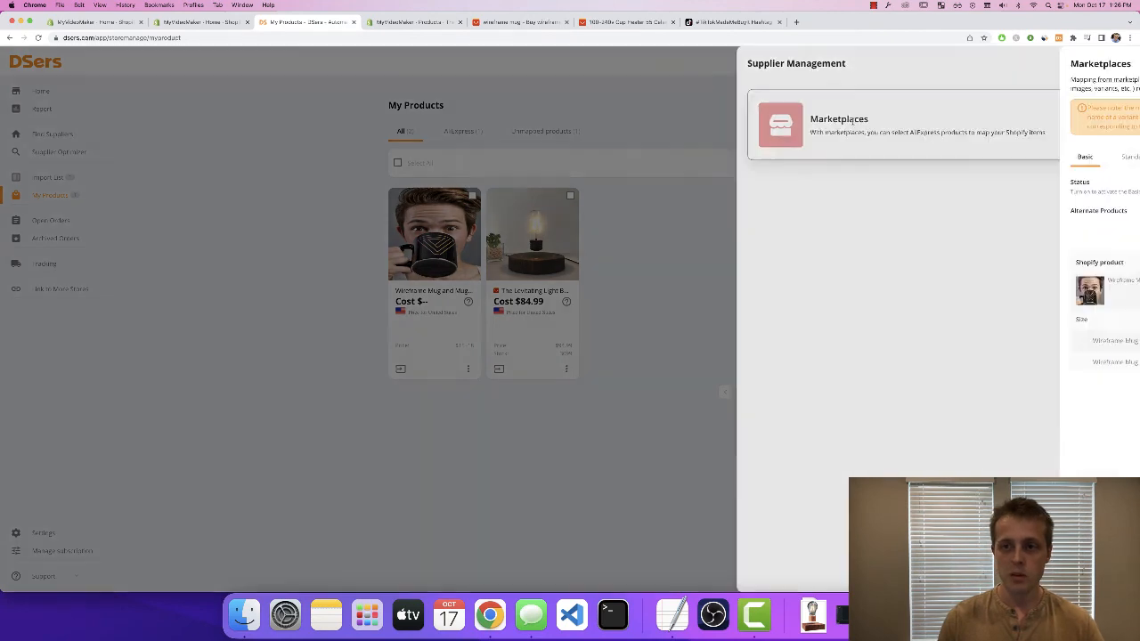
click(796, 233)
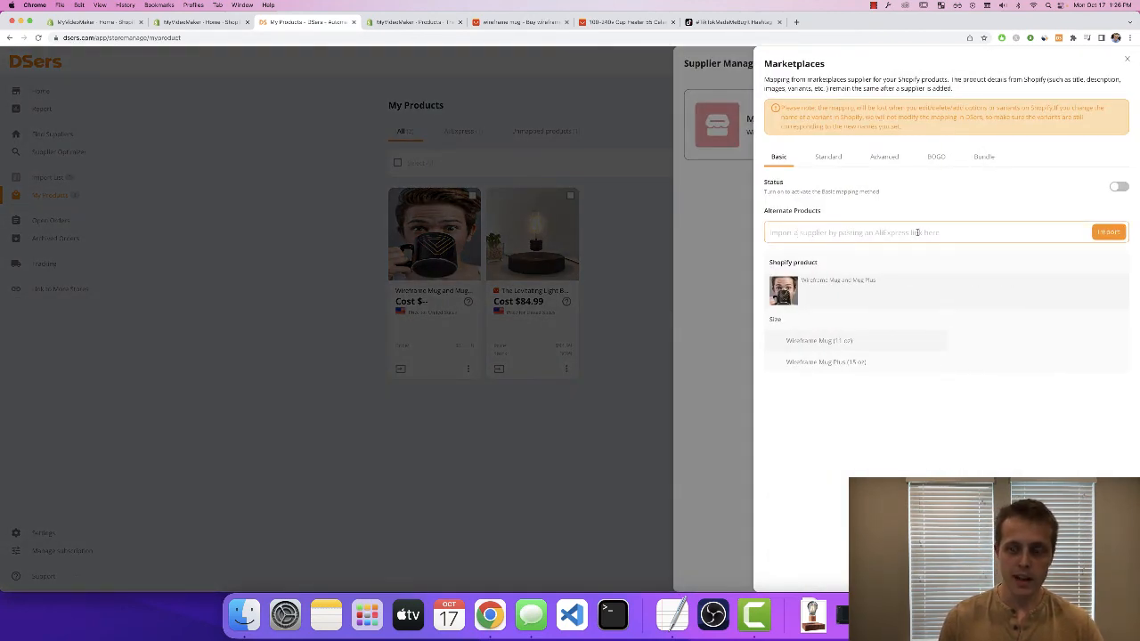
- Copy the link of the cup heater mug's AliExpress listing and import it into DSers as the supplier for the wireframe mug
click(537, 30)
click(594, 30)
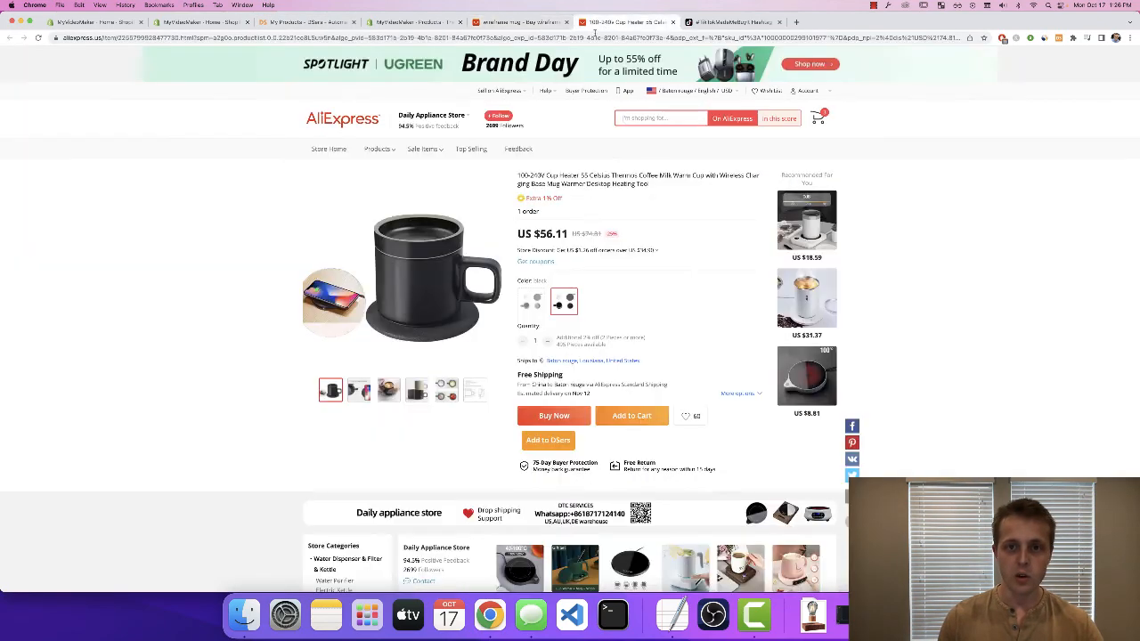
click(595, 38)
click(303, 21)
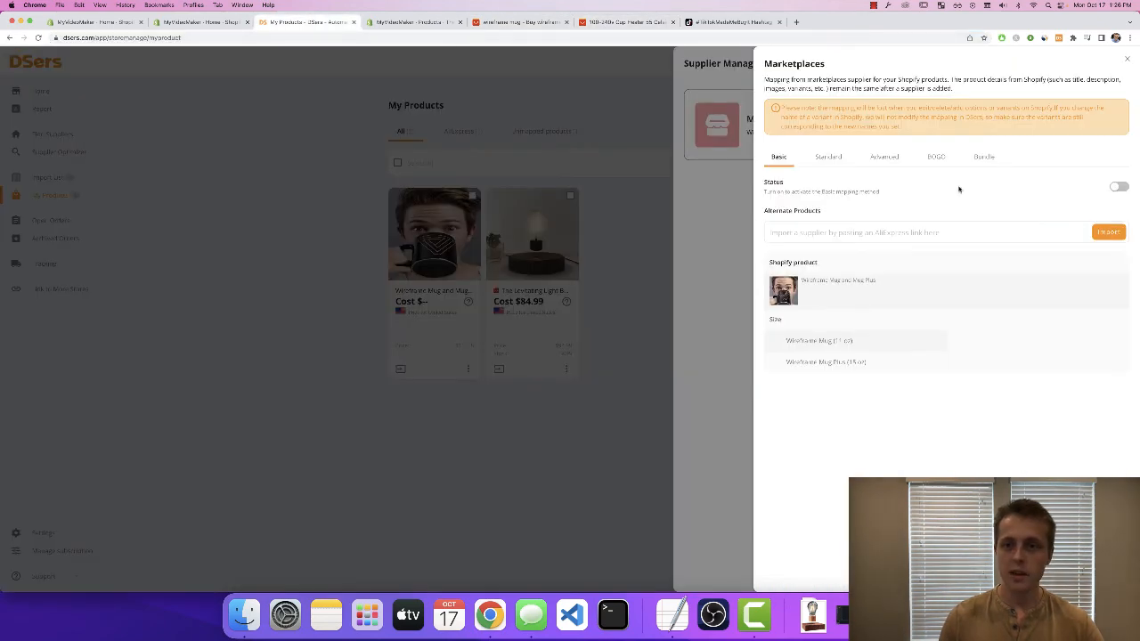
click(971, 233)
key(super+v)
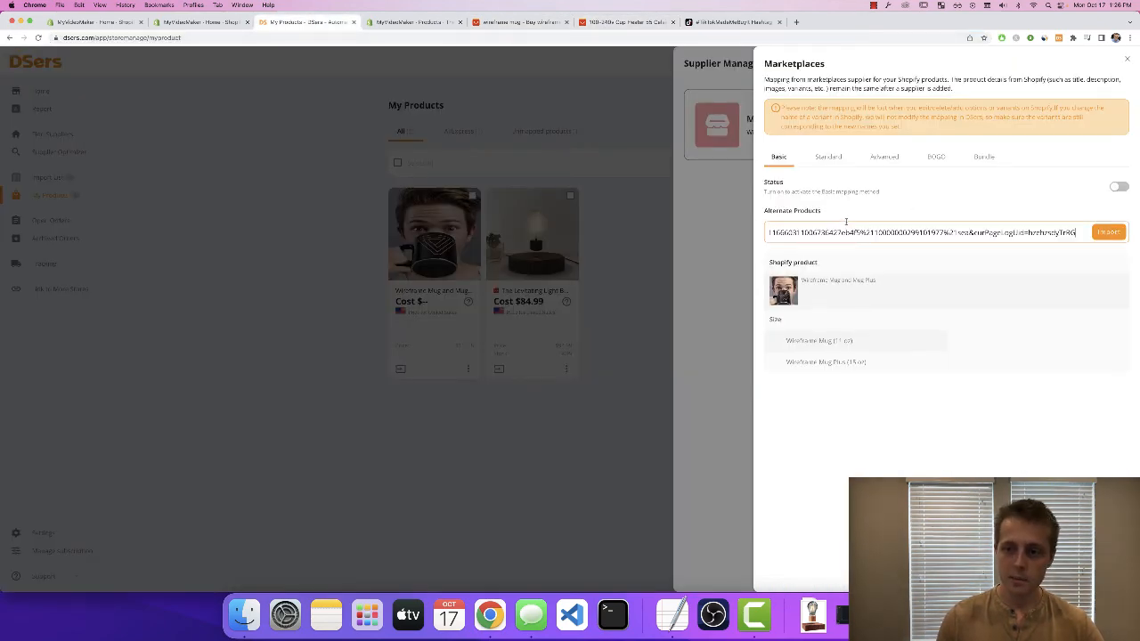
click(1104, 235)
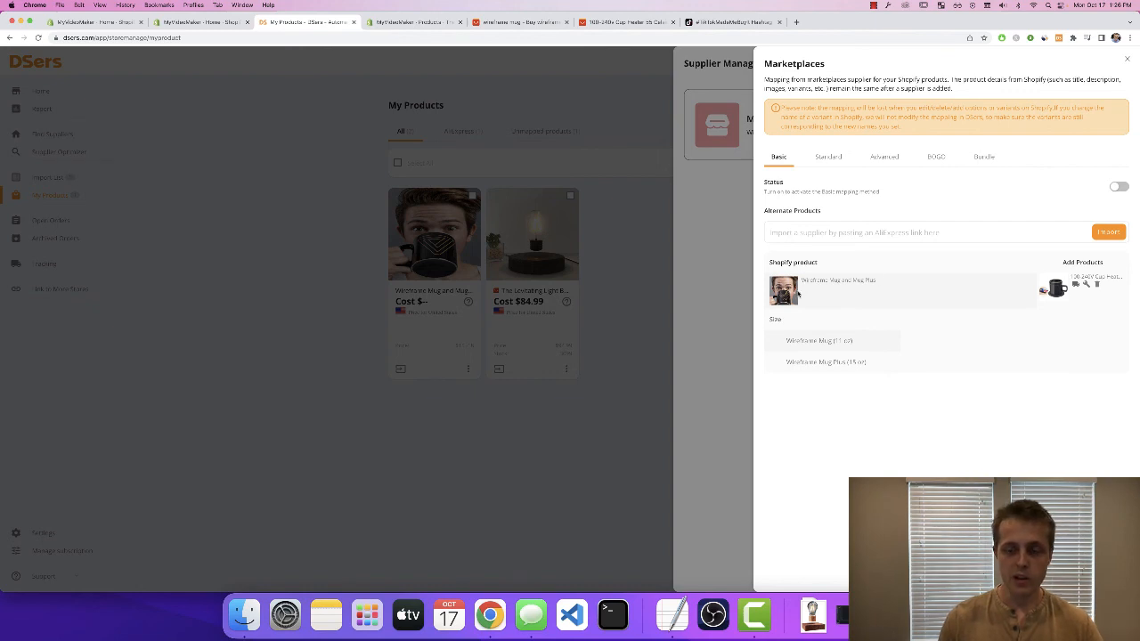
- Save the wireframe mug's supplier mapping and return to the DSers home page
mouse_move(1068, 286)
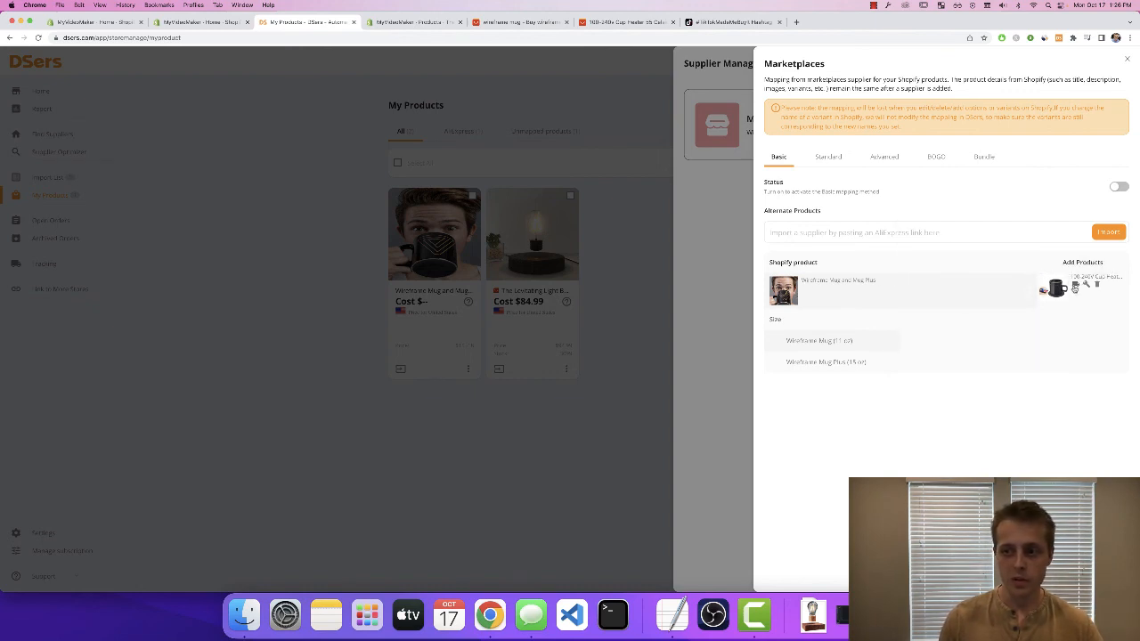
click(1077, 285)
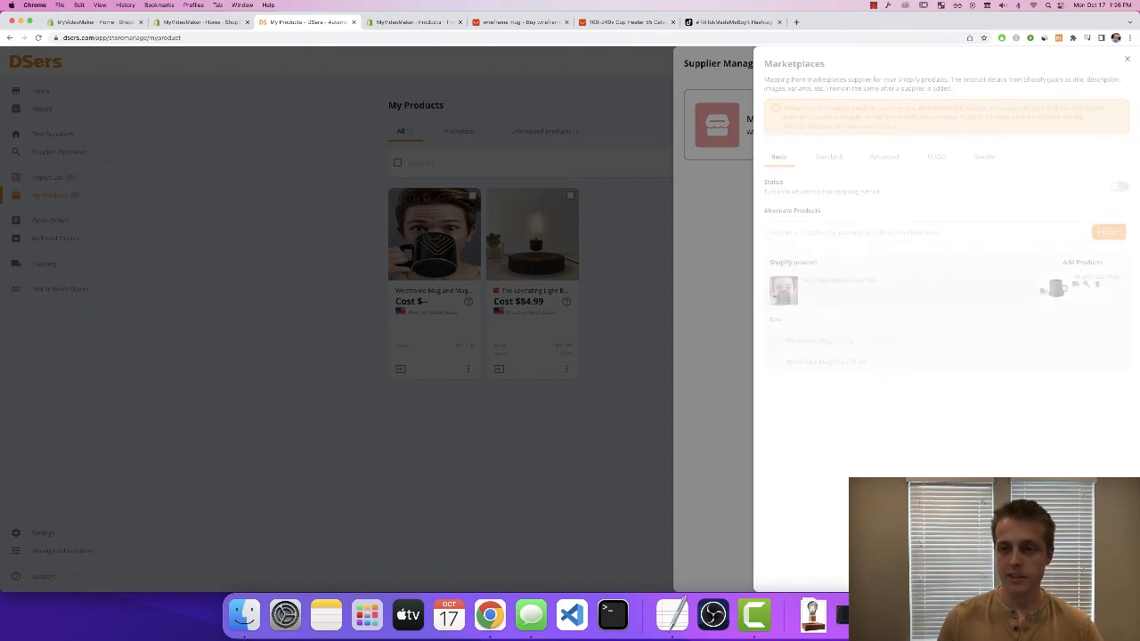
click(1124, 60)
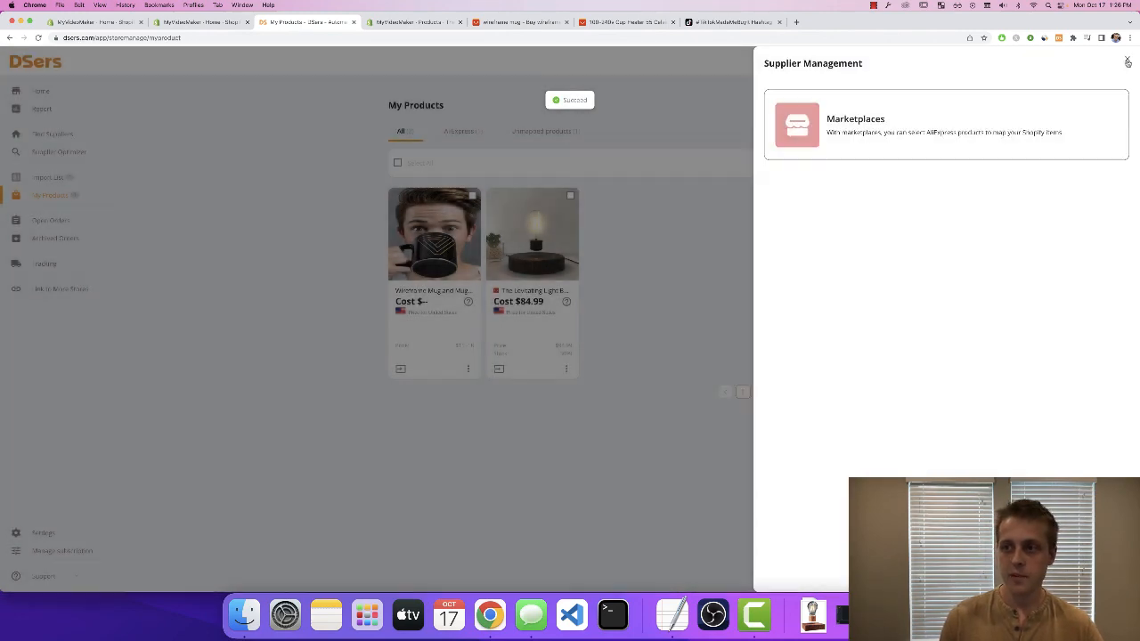
click(1124, 60)
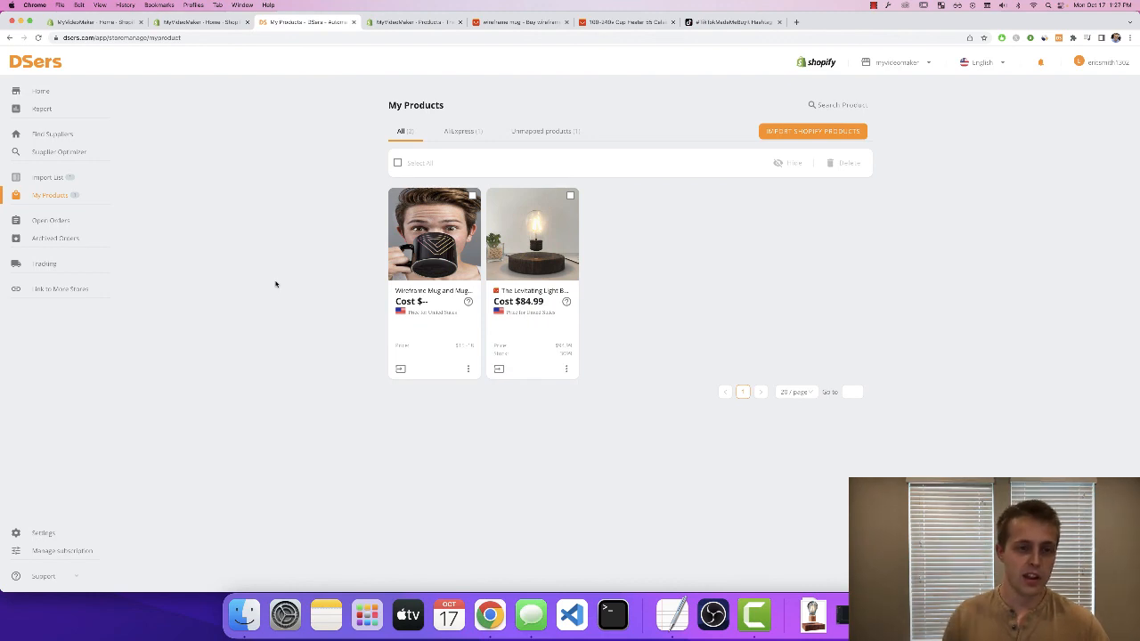
click(44, 92)
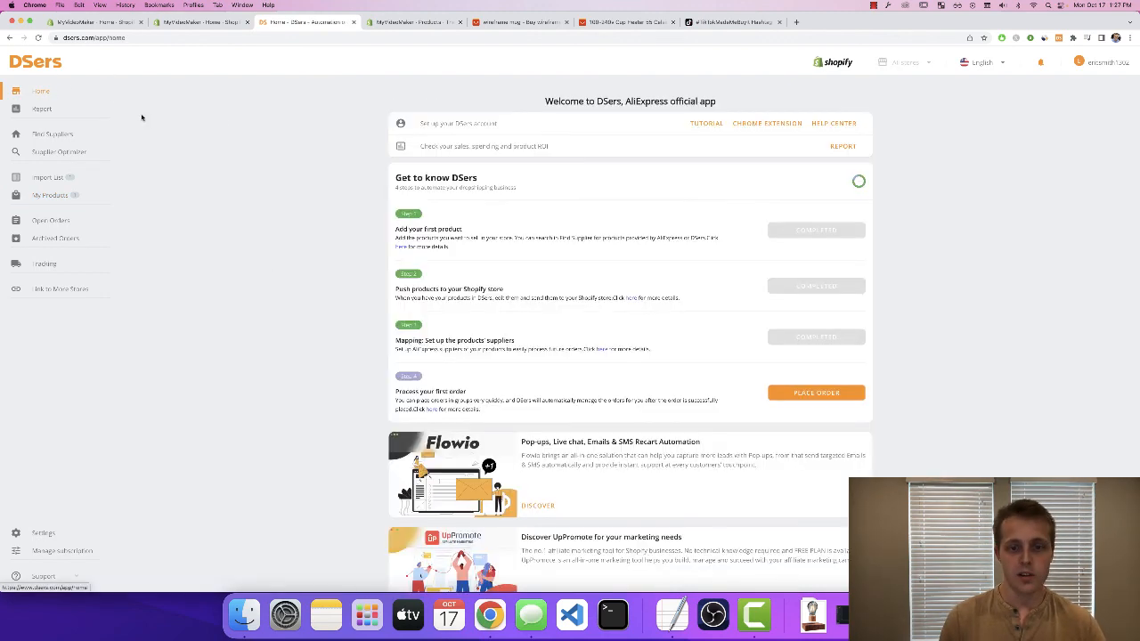